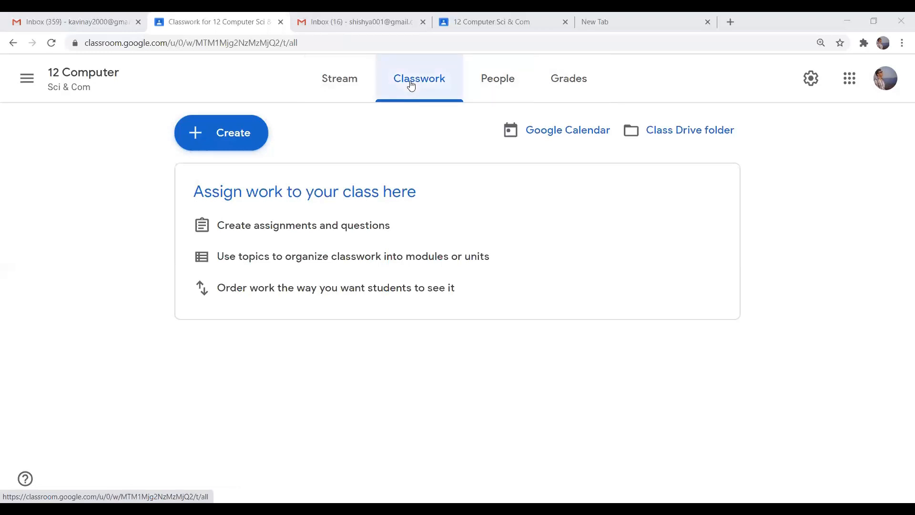
Step: Create a class material titled "Science Ch. 3" with the description "Simple material for Science Ch. 3"
left_click(218, 136)
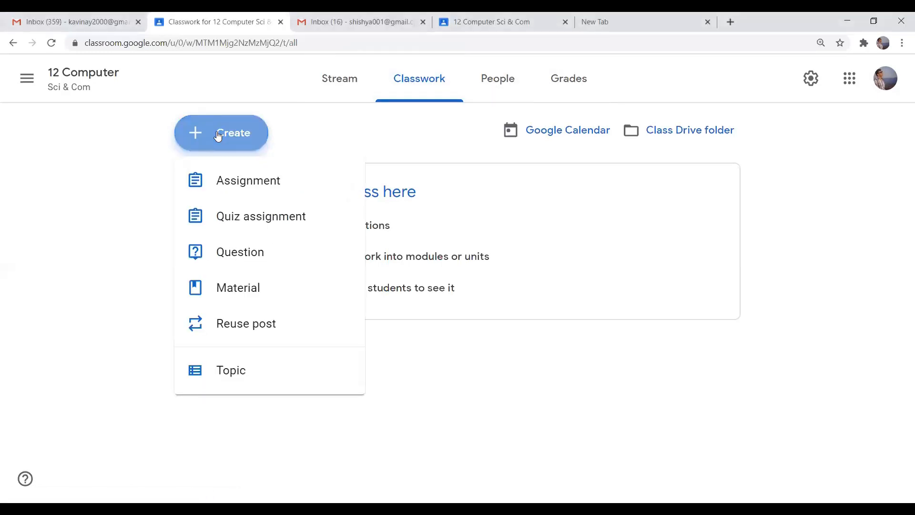
left_click(240, 293)
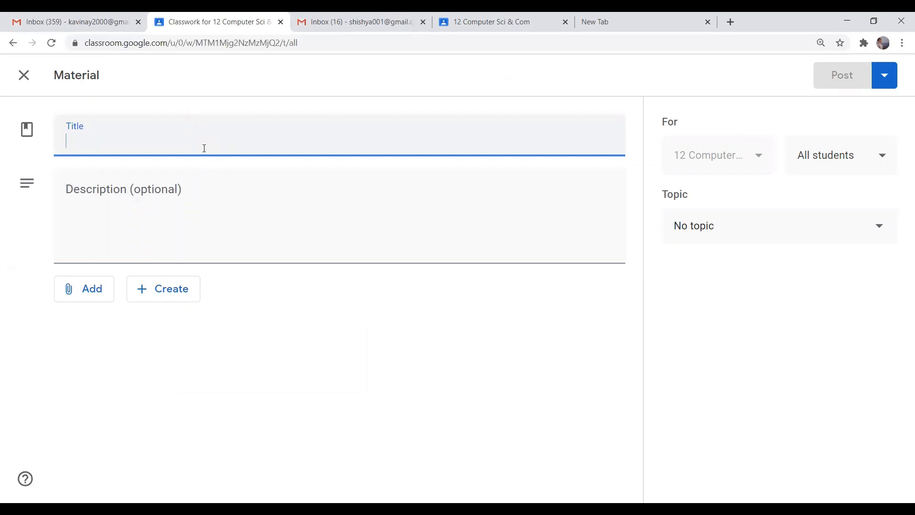
type("Ch. 3")
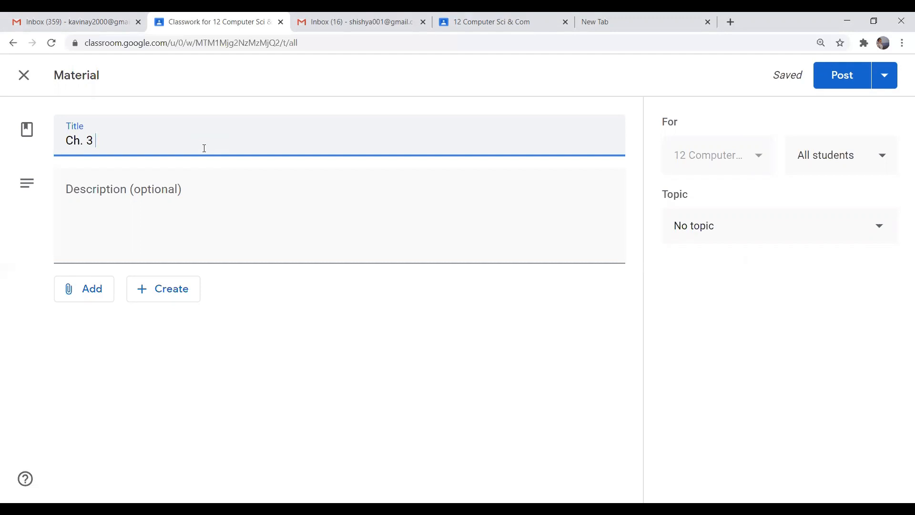
key("ctrl+a")
type("Science Ch. 3")
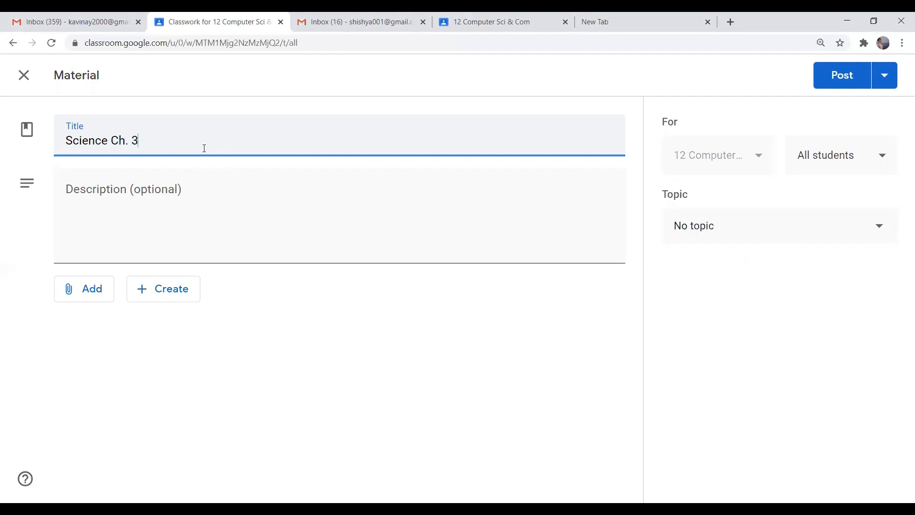
left_click(192, 187)
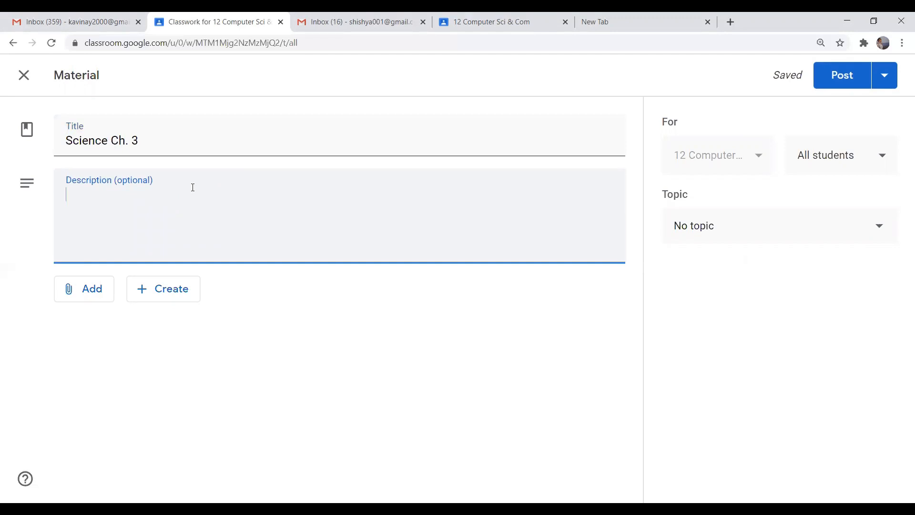
type("Simple material")
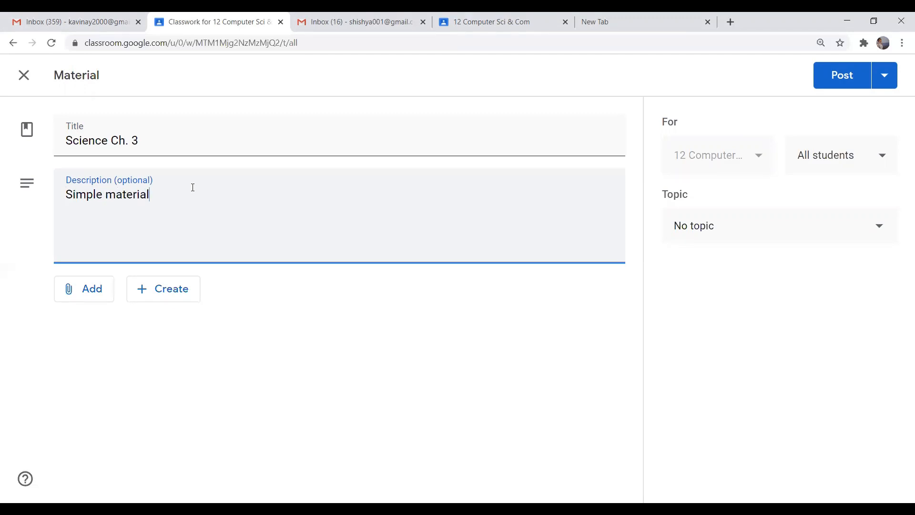
type(" for Science Ch. 3")
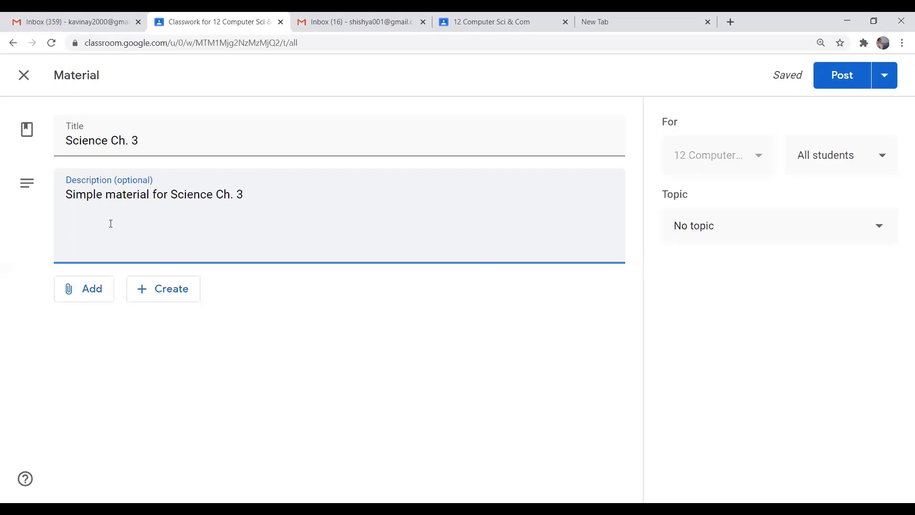
Step: Attach the UNV report document from Google Drive to the material
left_click(88, 292)
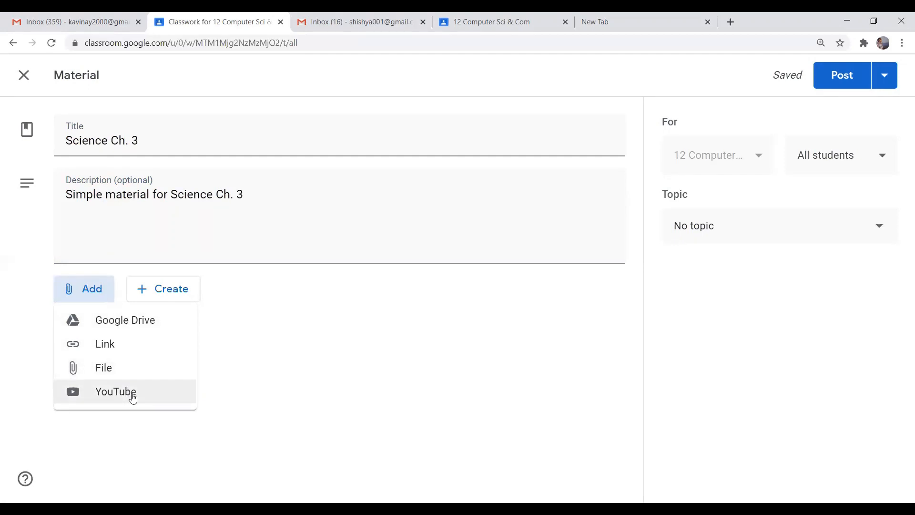
left_click(118, 321)
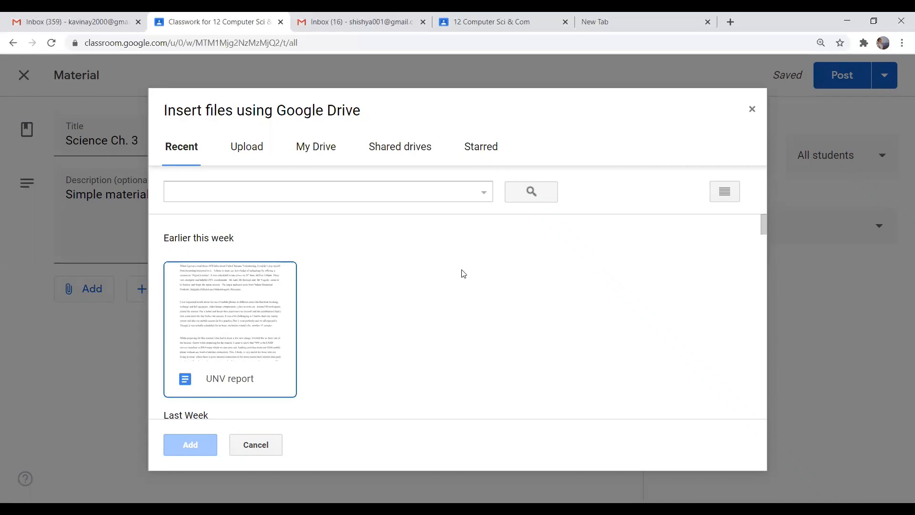
left_click(242, 314)
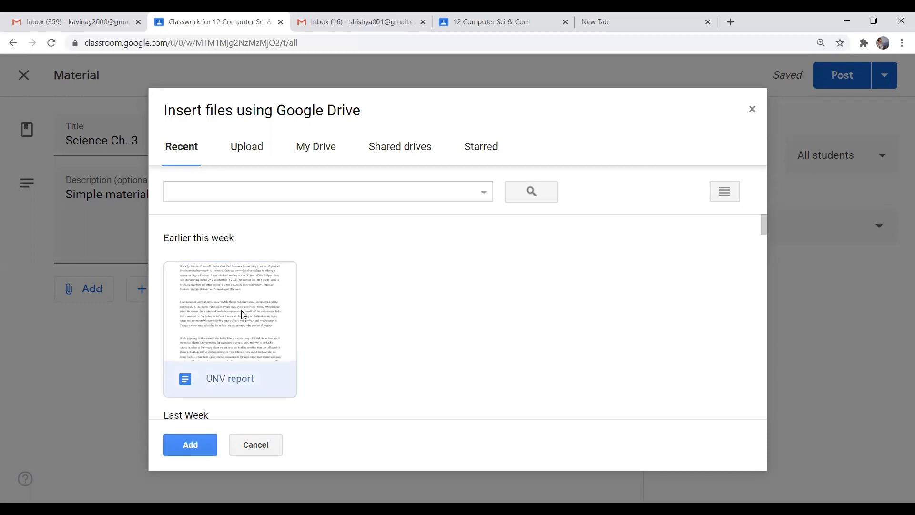
left_click(186, 444)
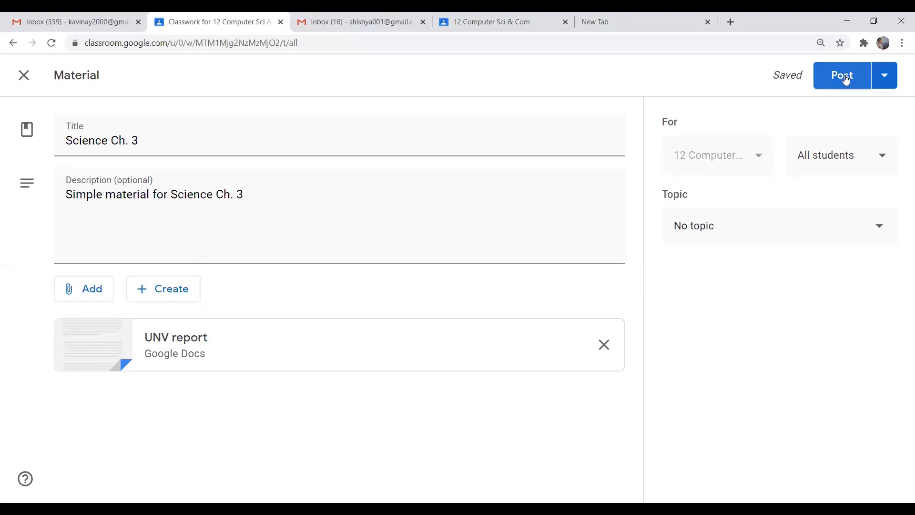
Step: Save the Science Ch. 3 material as a draft and reopen the draft for editing
left_click(884, 76)
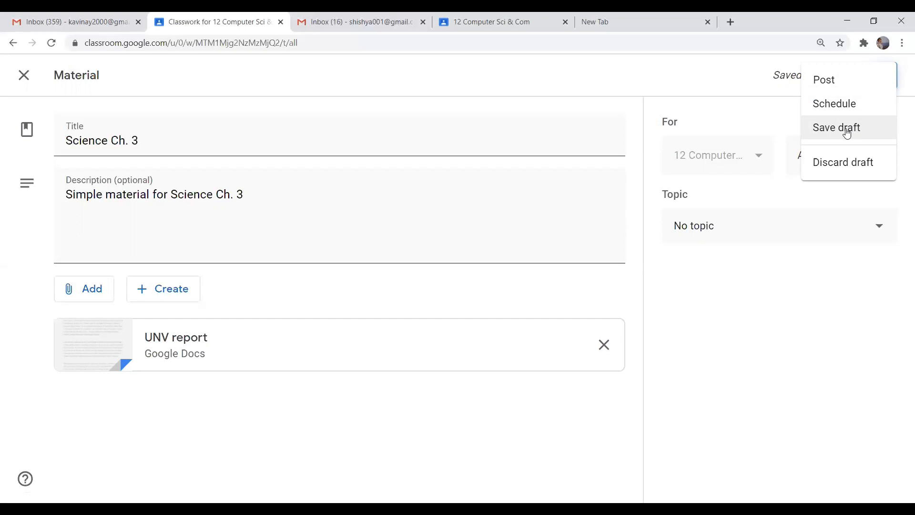
left_click(847, 133)
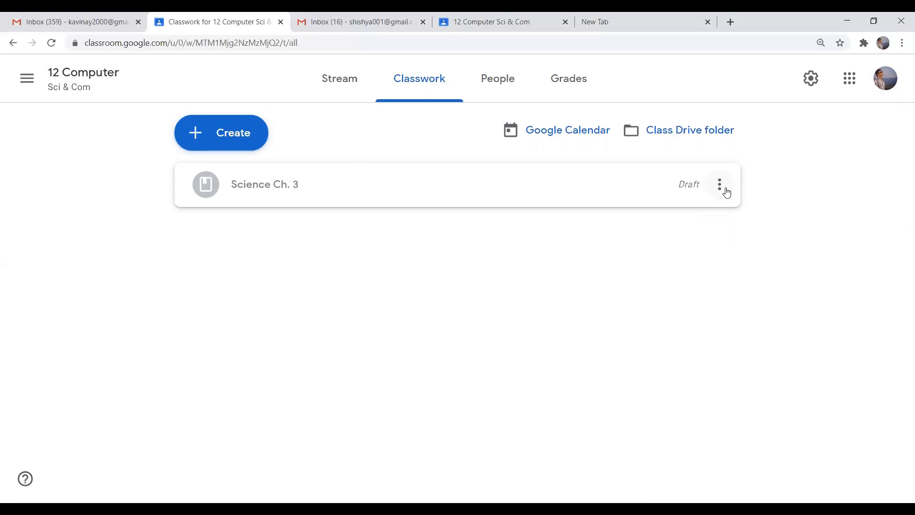
left_click(721, 189)
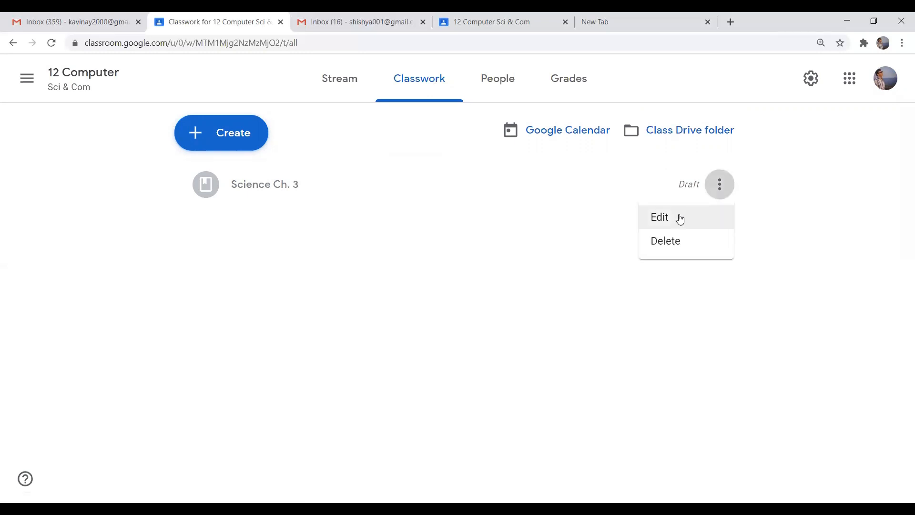
left_click(680, 219)
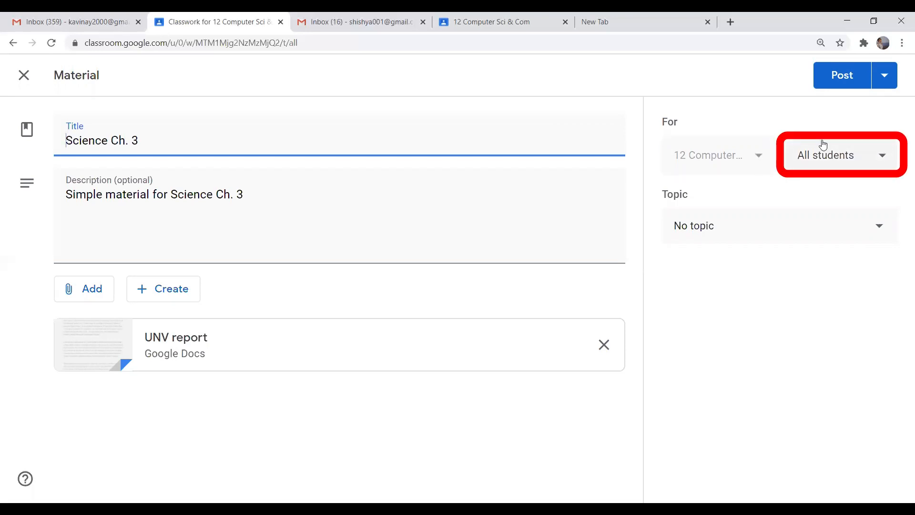
Step: Try limiting the material to only the first listed student, and assign it to all students again
left_click(879, 156)
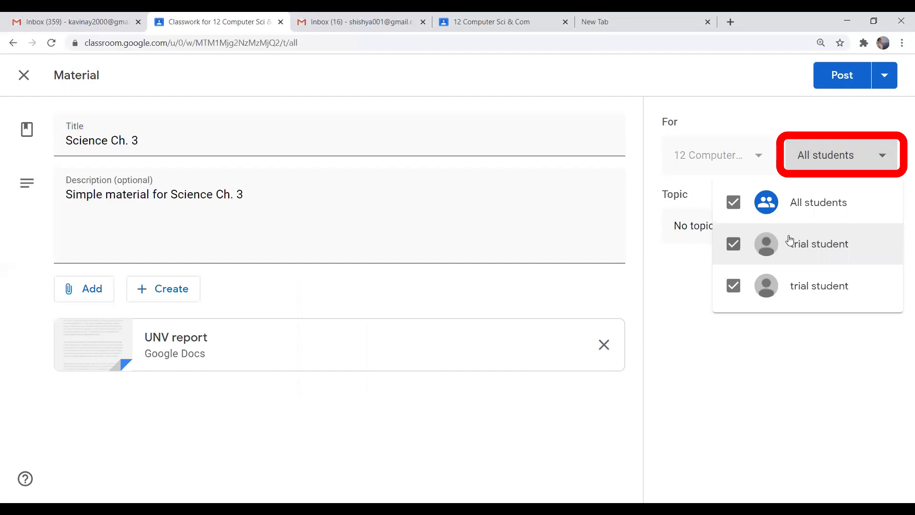
left_click(736, 208)
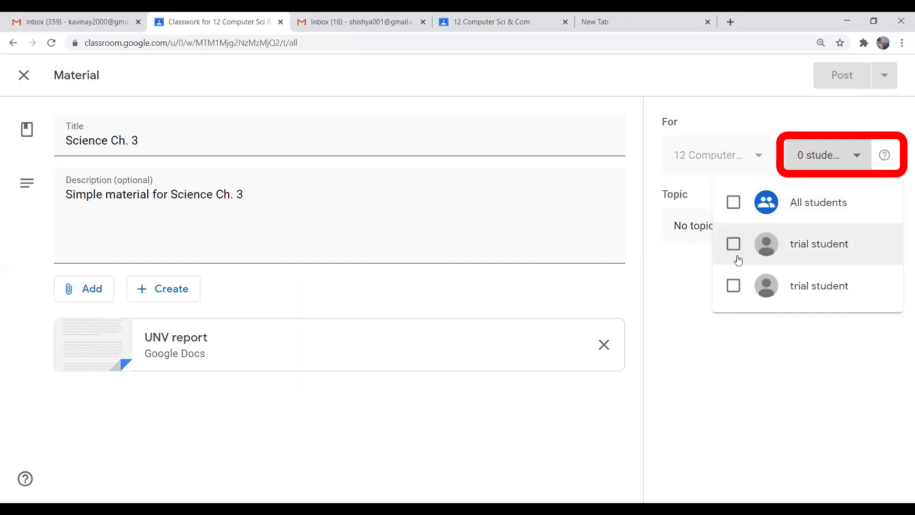
left_click(733, 243)
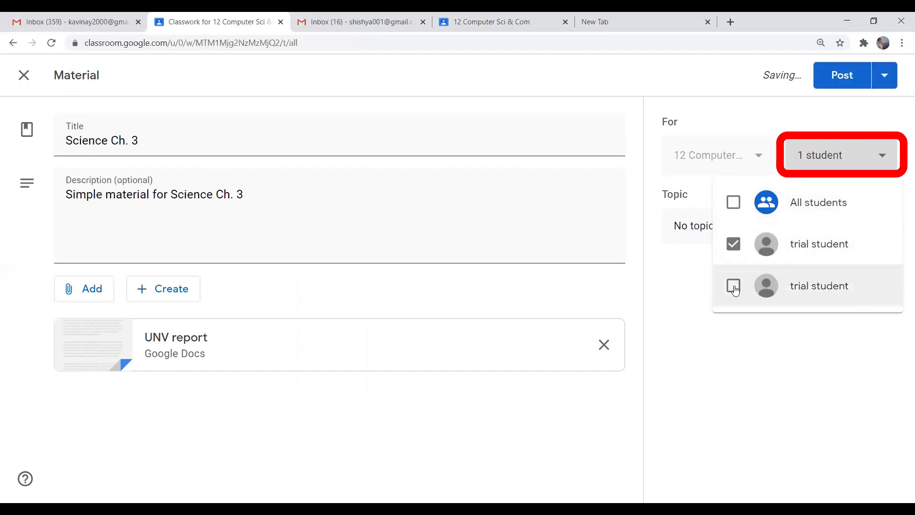
left_click(735, 204)
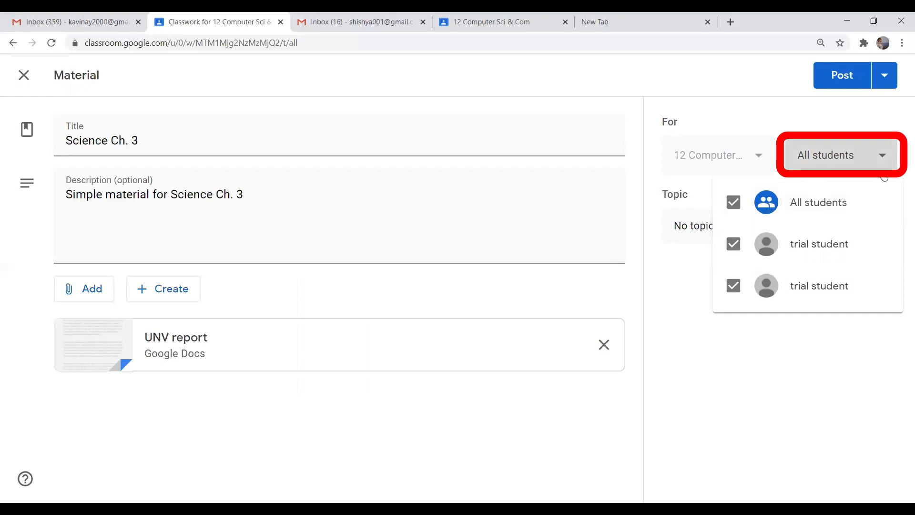
left_click(766, 380)
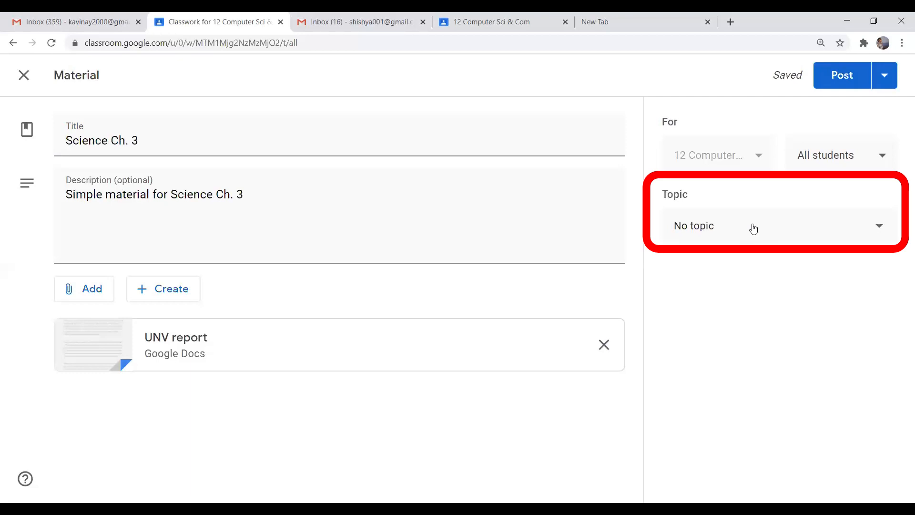
Step: Create the topic "Science Ch. 3" for the material and post it to the class
left_click(752, 228)
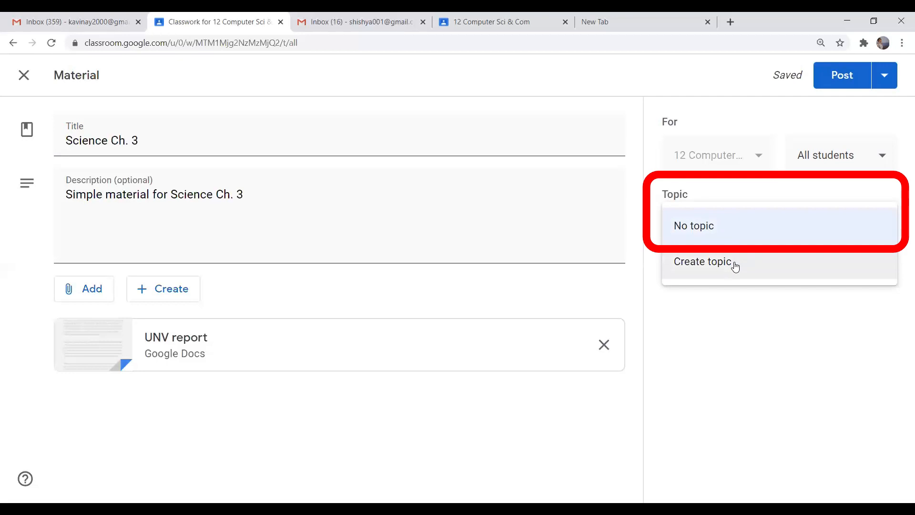
left_click(735, 265)
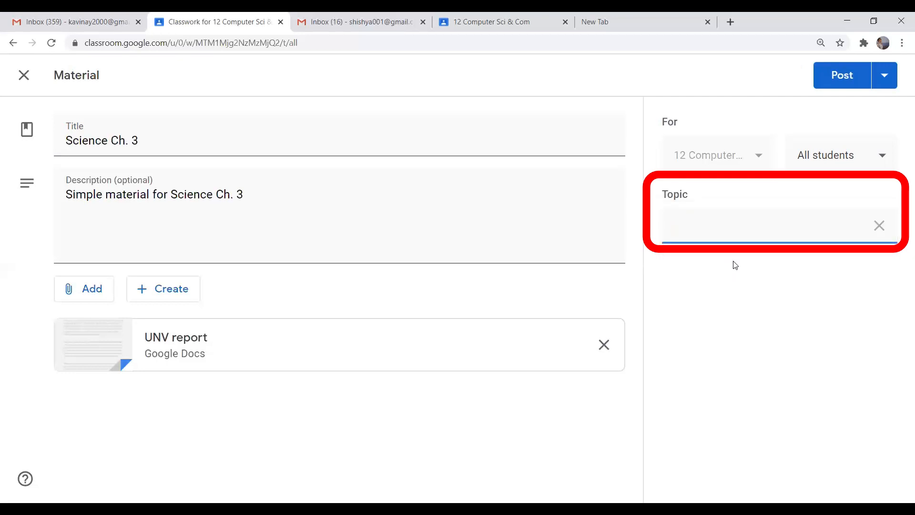
type("Science Ch. 3")
left_click(737, 274)
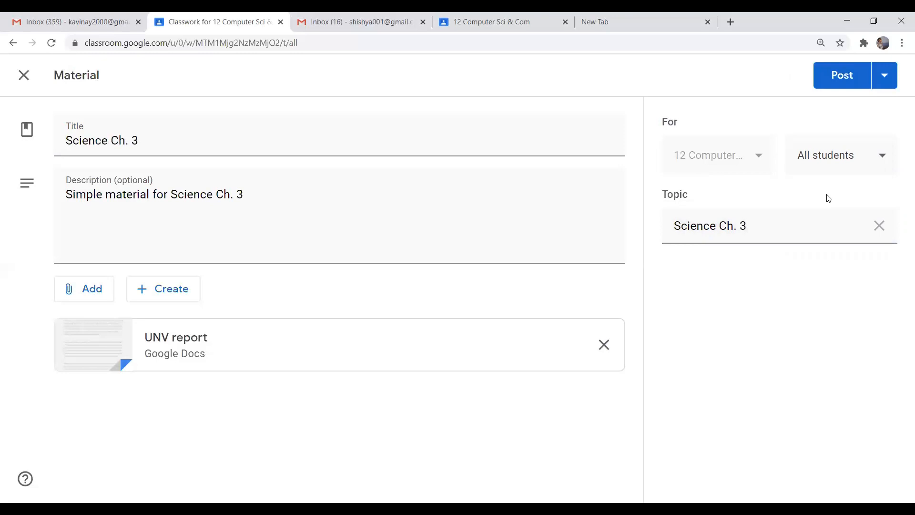
left_click(849, 83)
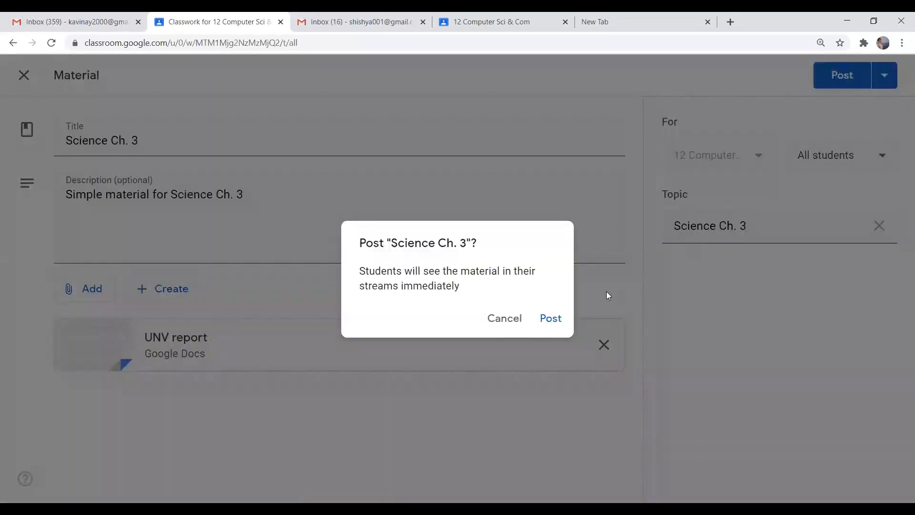
left_click(544, 321)
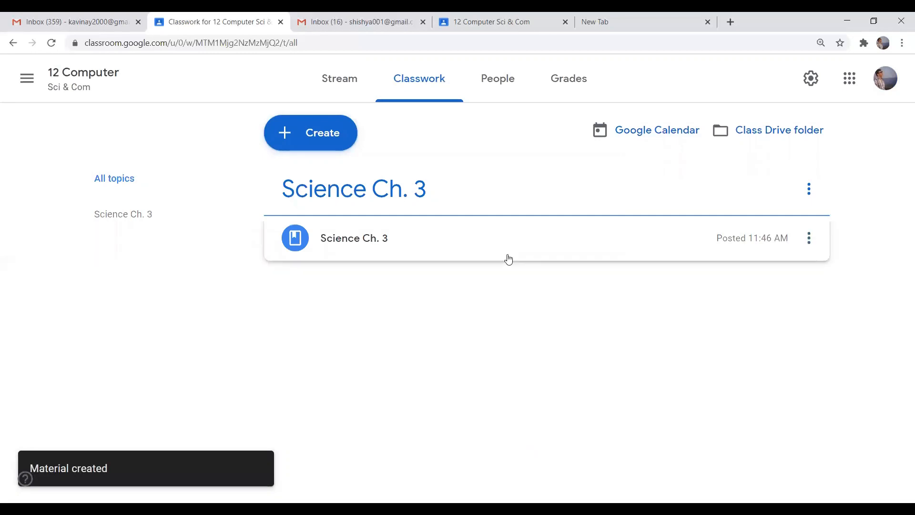
Step: Check the posted Science Ch. 3 material in the student's view of the class, including its attached UNV report
left_click(506, 21)
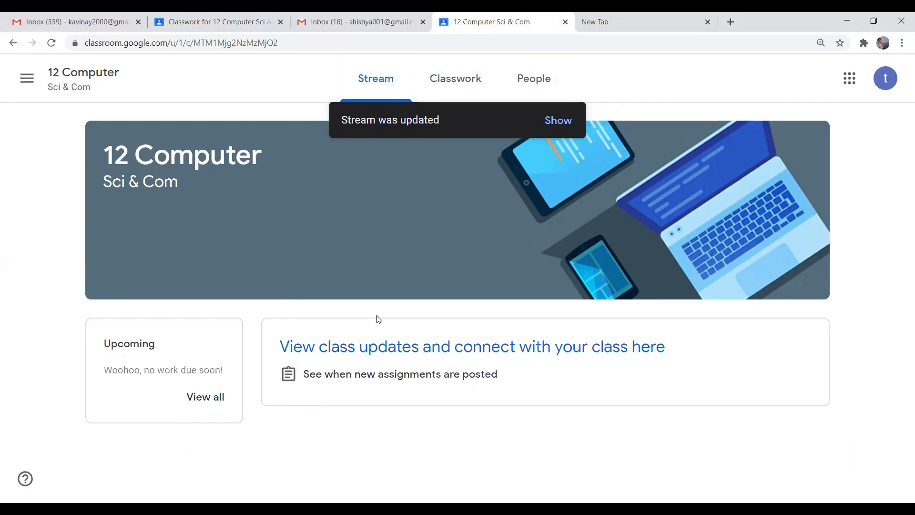
left_click(447, 84)
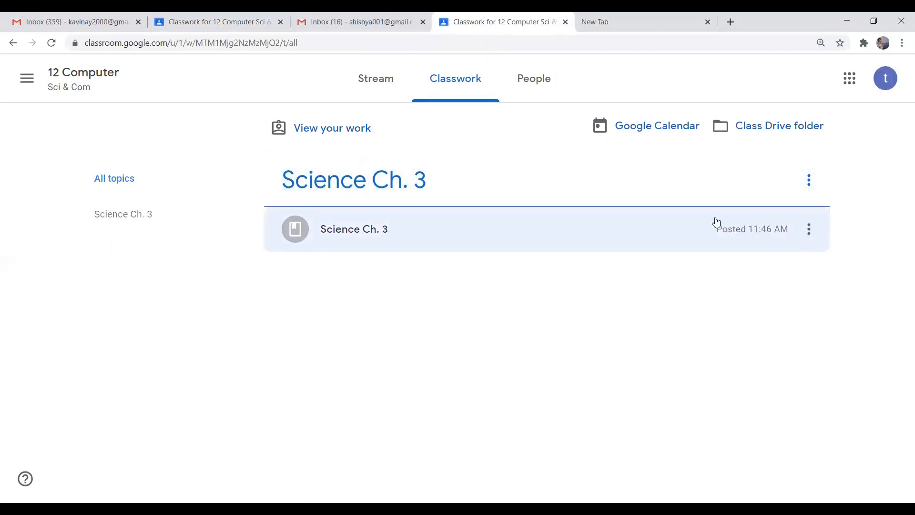
left_click(511, 230)
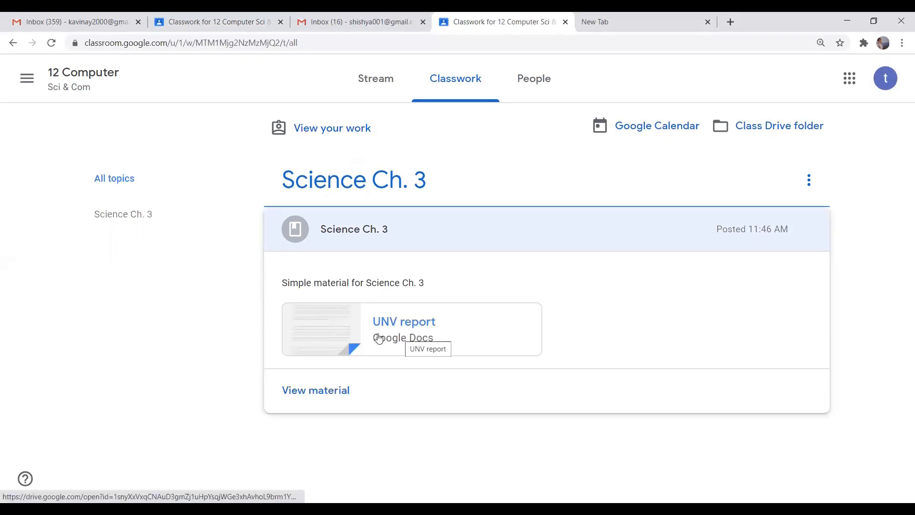
left_click(344, 332)
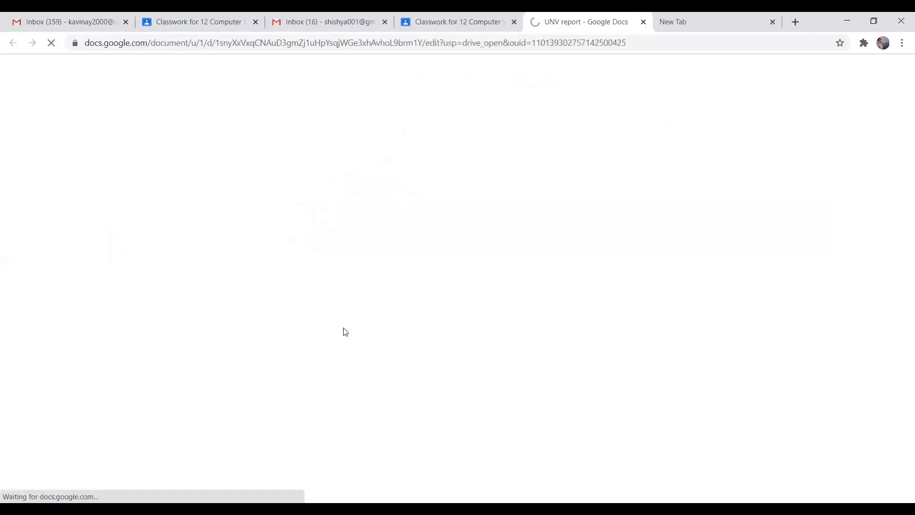
left_click(643, 22)
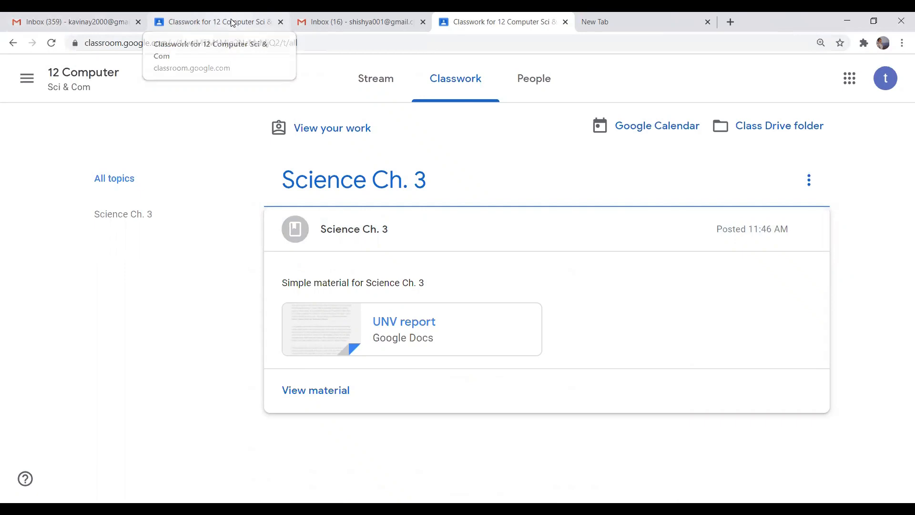
Step: Return to the teacher's class and create another material titled "Ch. 3" with the description "Another Material for Ch. 3"
left_click(233, 22)
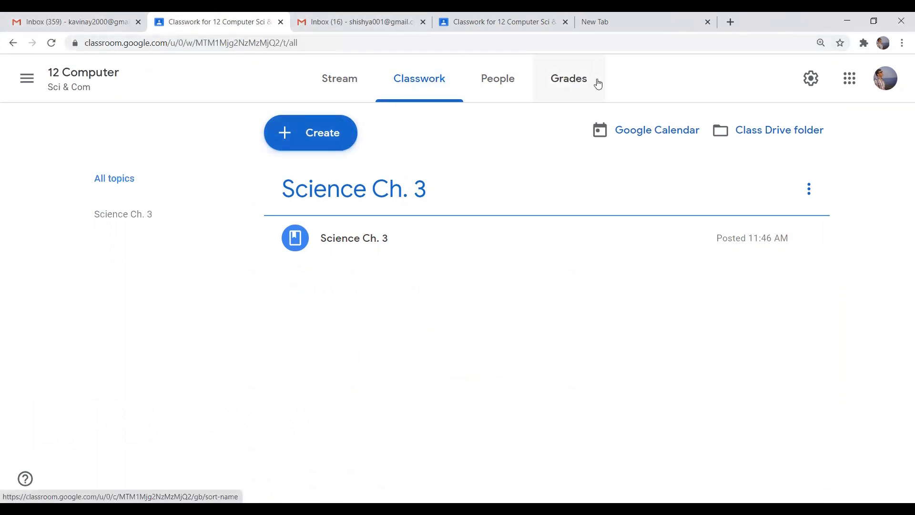
left_click(307, 133)
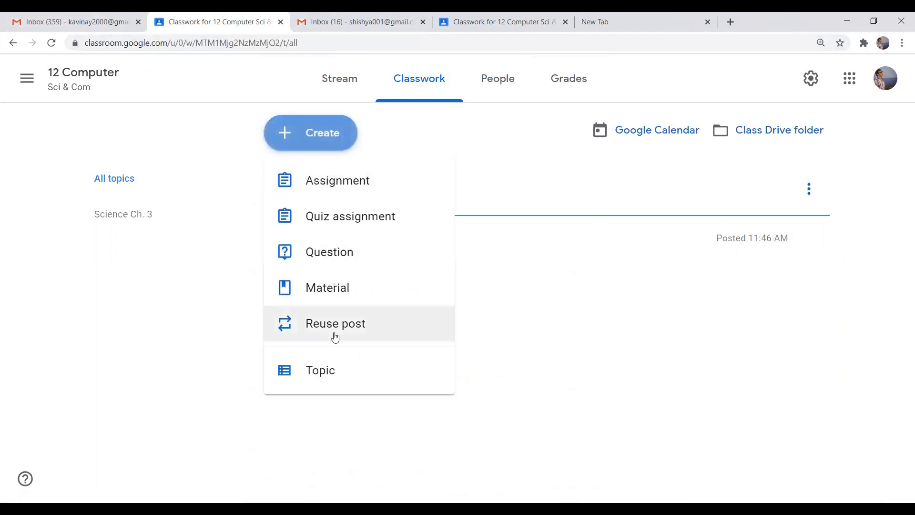
left_click(350, 293)
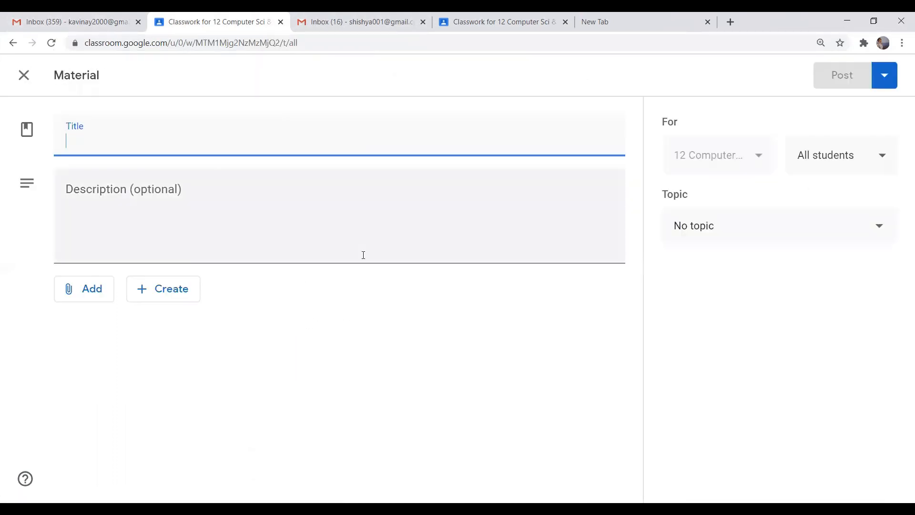
type("Scie")
type("f")
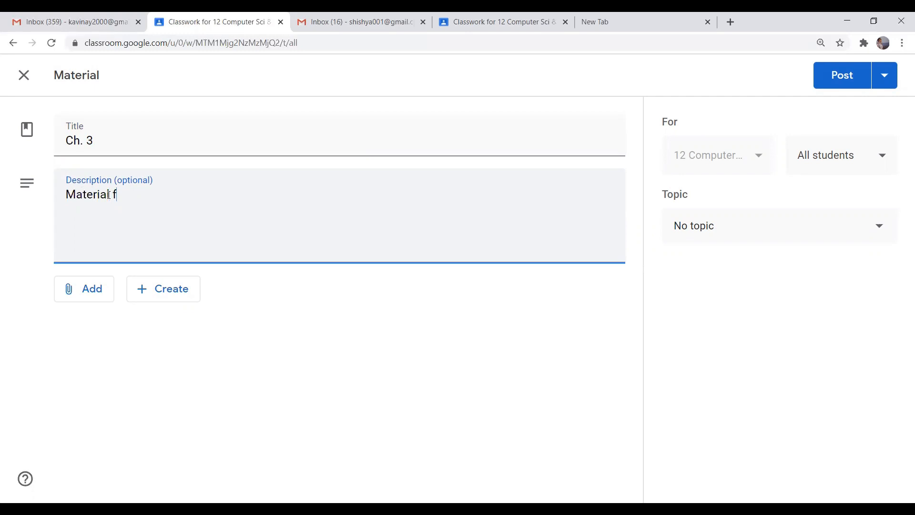
type("or Ch. 3")
key("Home")
type("Another")
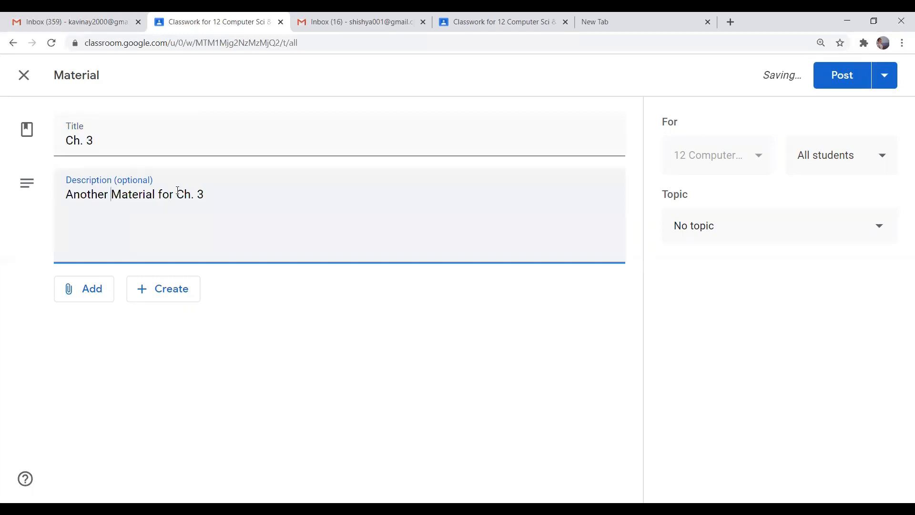
Step: File the Ch. 3 material under the existing topic Science Ch. 3 and bring up its attachment options
left_click(786, 231)
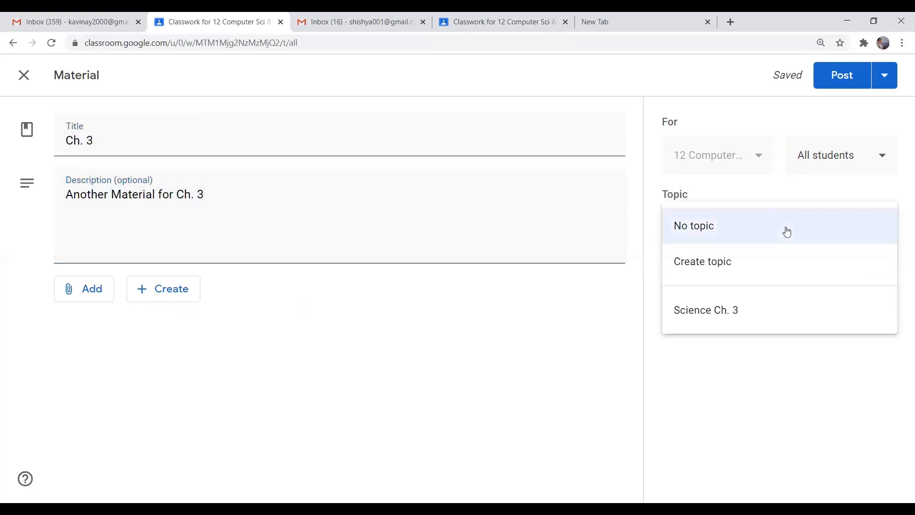
left_click(752, 315)
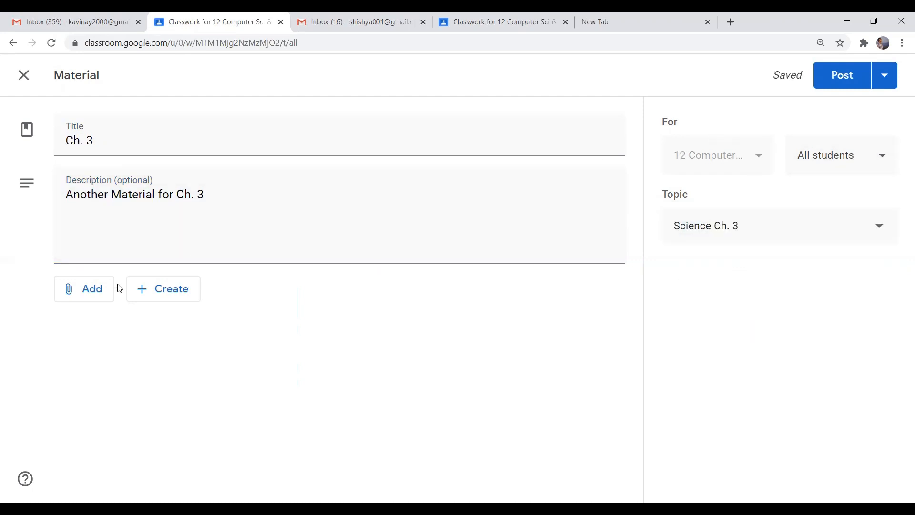
left_click(75, 288)
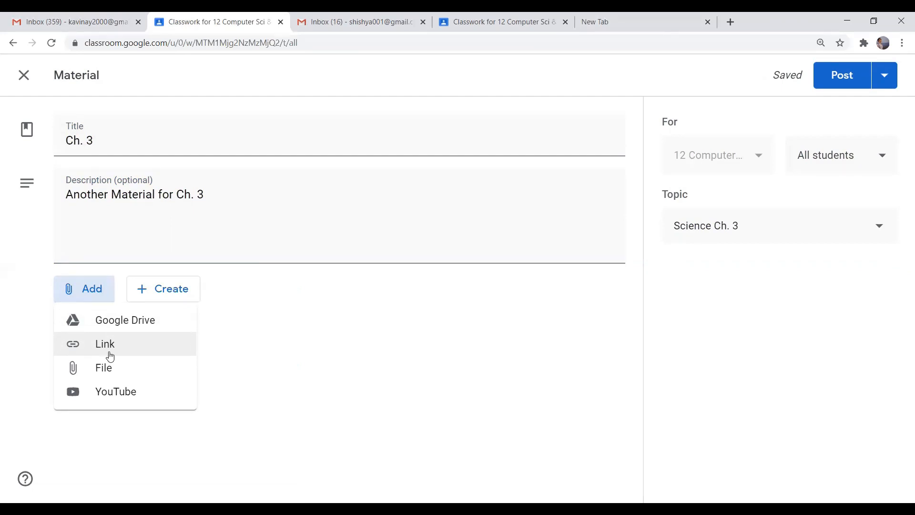
Step: Search the web for "basics of science" in the spare browser tab and open the Toppr page on basic science
left_click(656, 20)
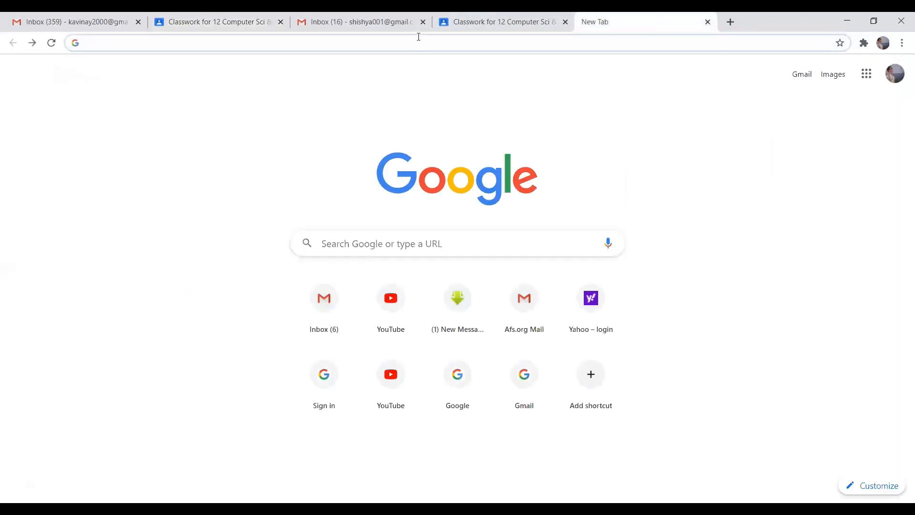
type("basic")
type("s ")
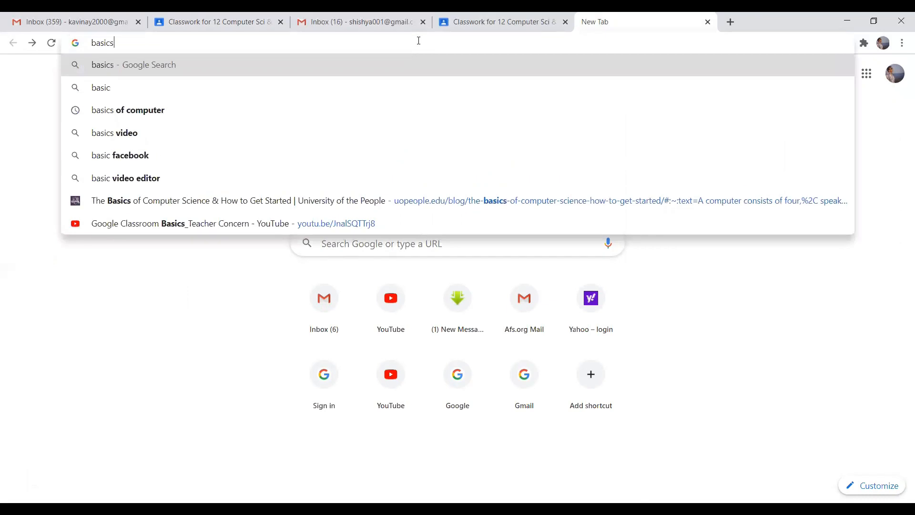
type("of science")
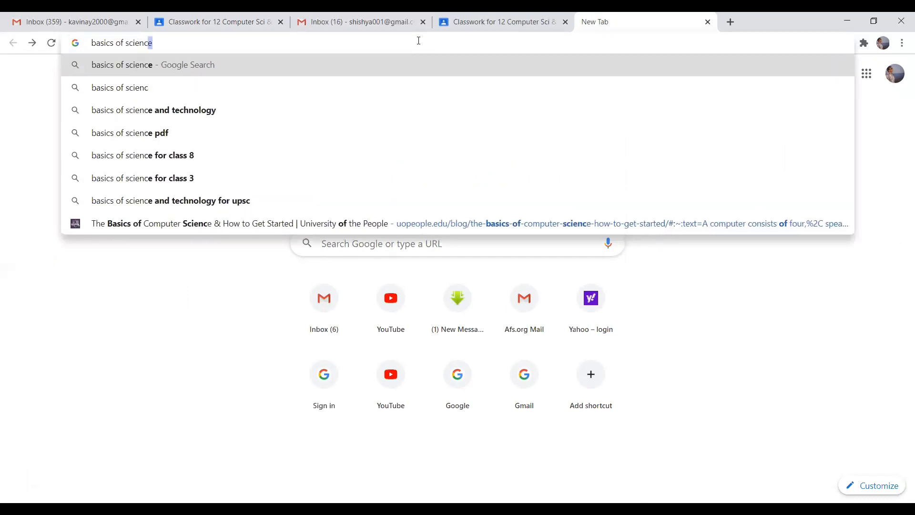
key("Return")
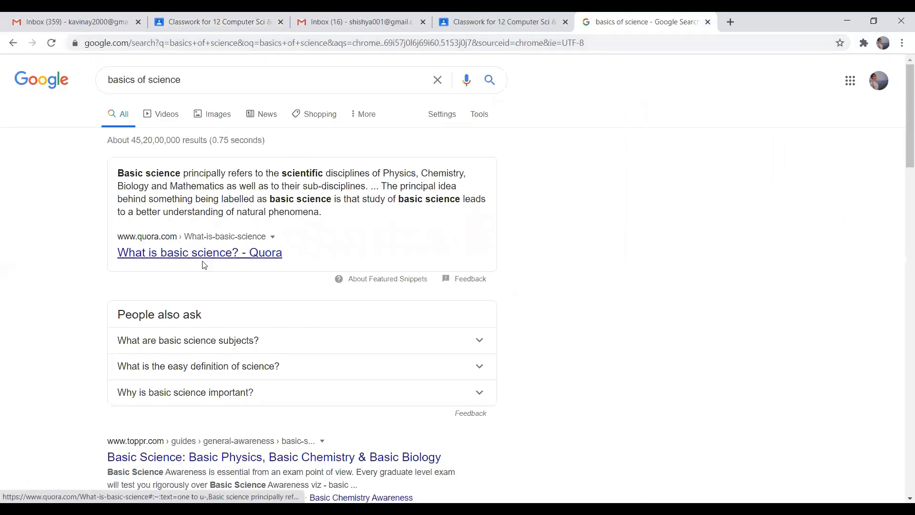
scroll(203, 265, "down", 3)
left_click(222, 282)
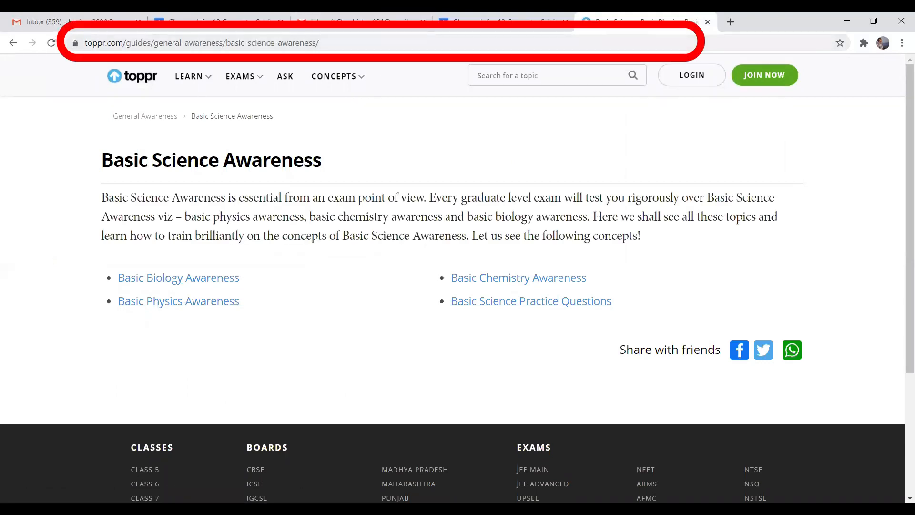
Step: Copy the Toppr page's address, attach it as a link to the Ch. 3 material, and post the material
left_click(347, 43)
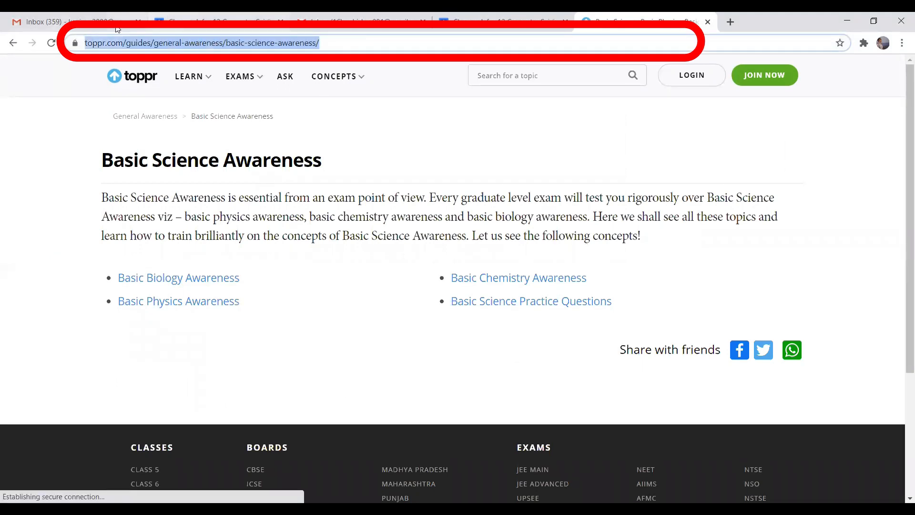
right_click(269, 43)
left_click(287, 94)
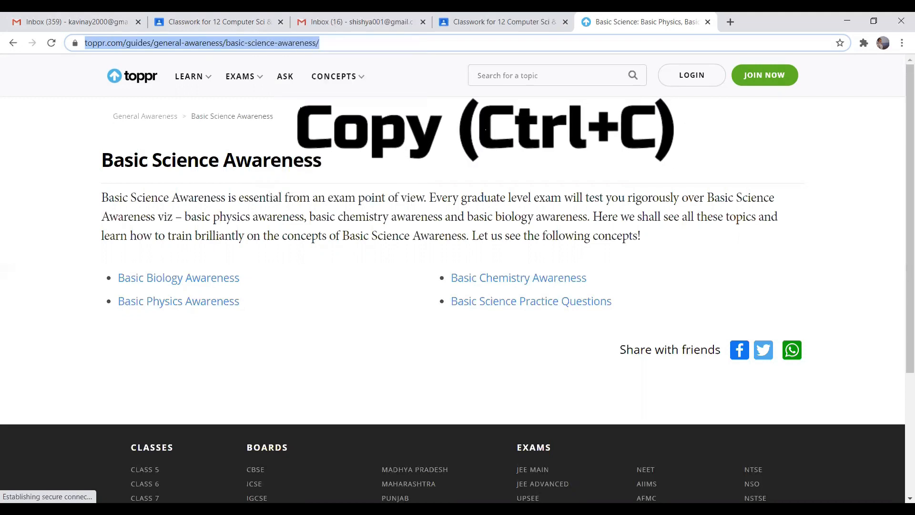
left_click(247, 19)
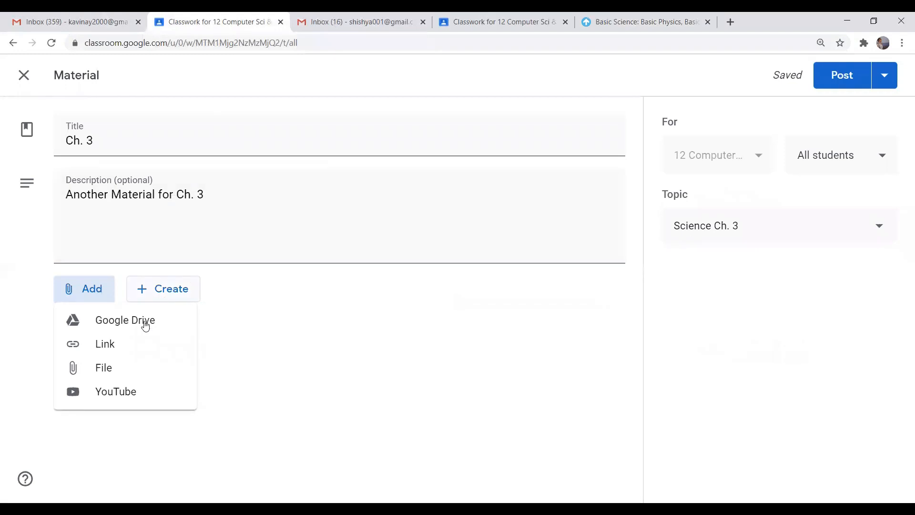
left_click(107, 345)
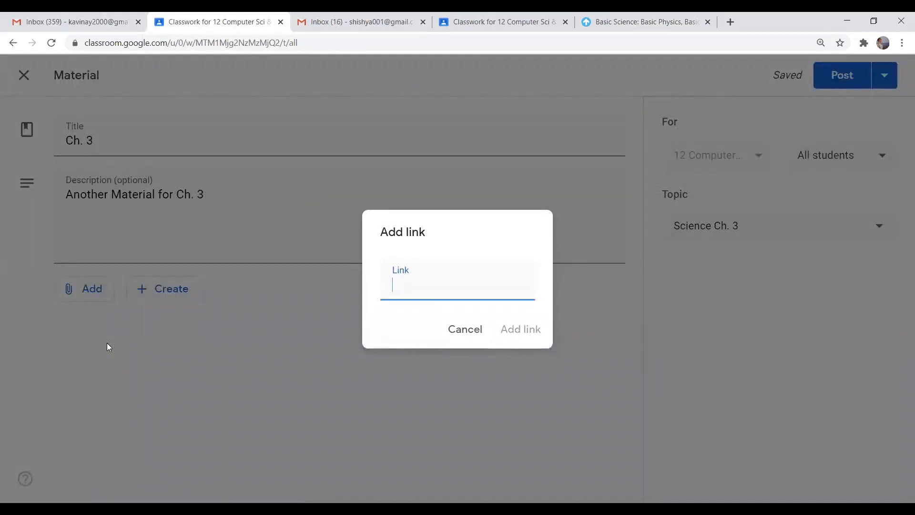
right_click(440, 292)
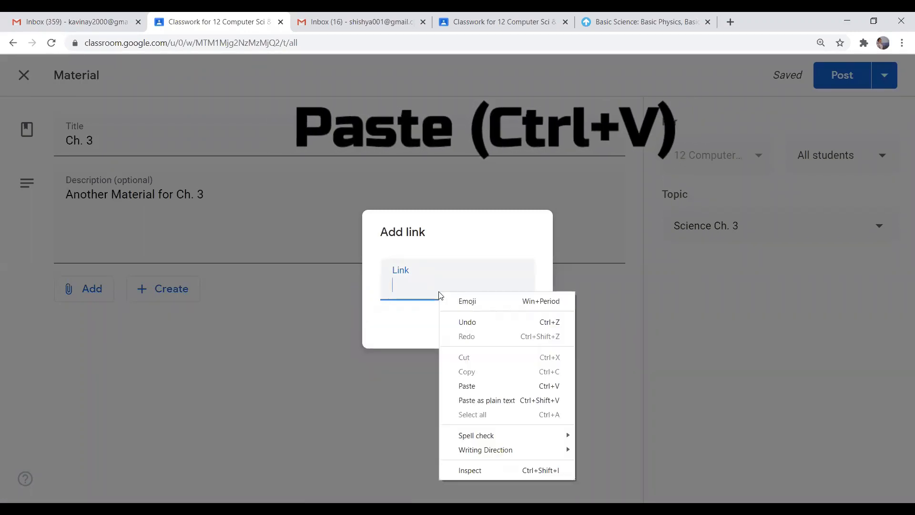
left_click(474, 388)
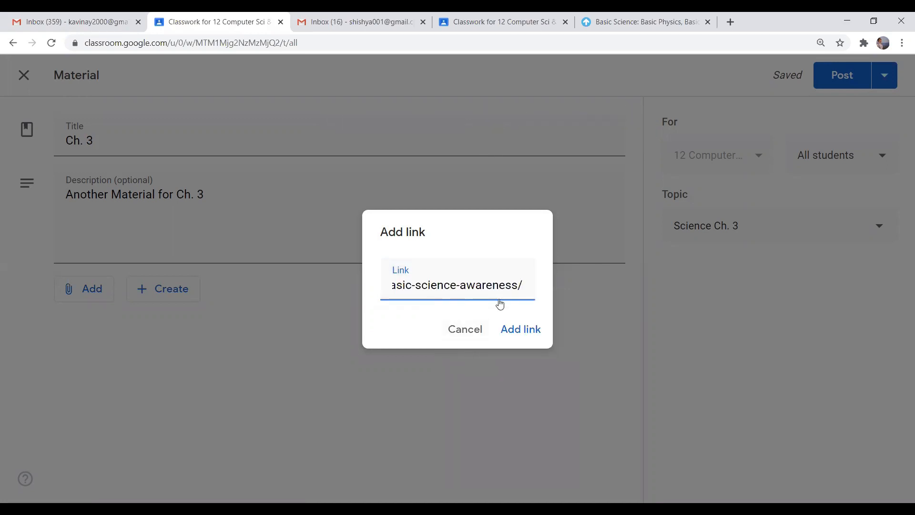
left_click(524, 330)
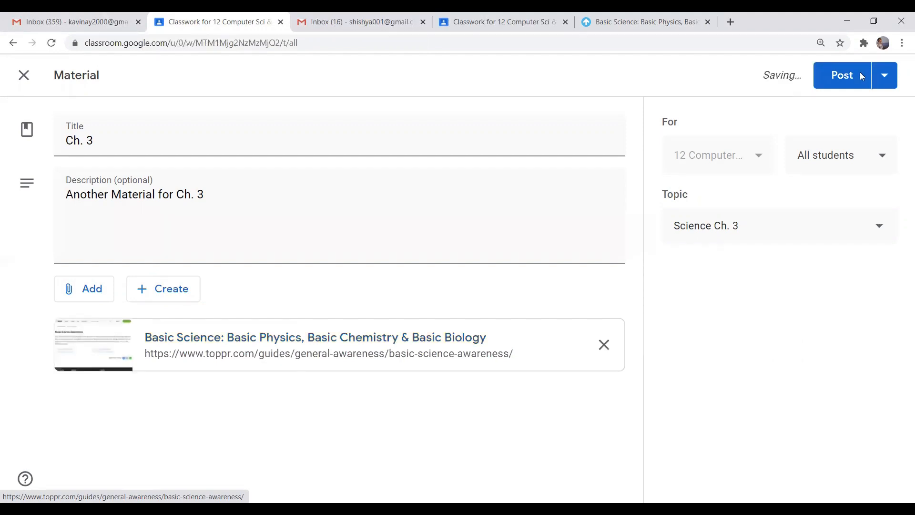
left_click(836, 79)
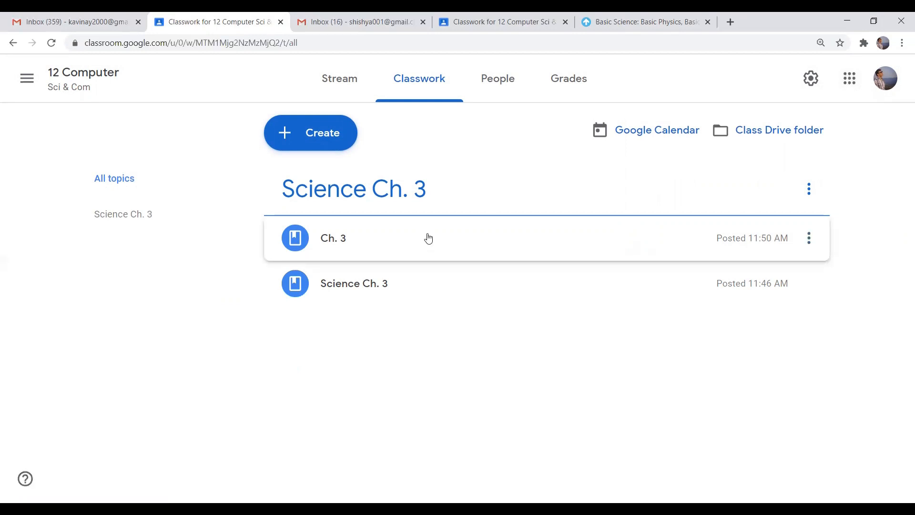
Step: Check the posted Ch. 3 material in the student's view, including the web page its link opens
left_click(509, 24)
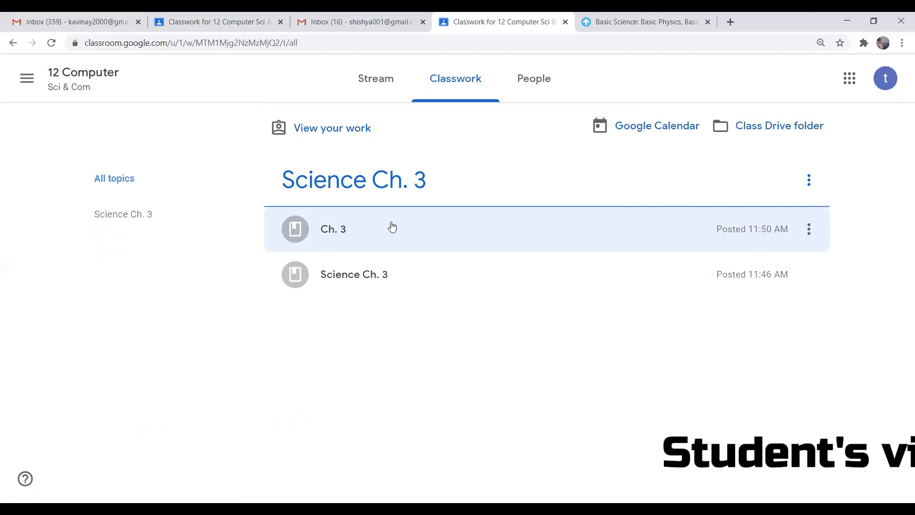
left_click(423, 235)
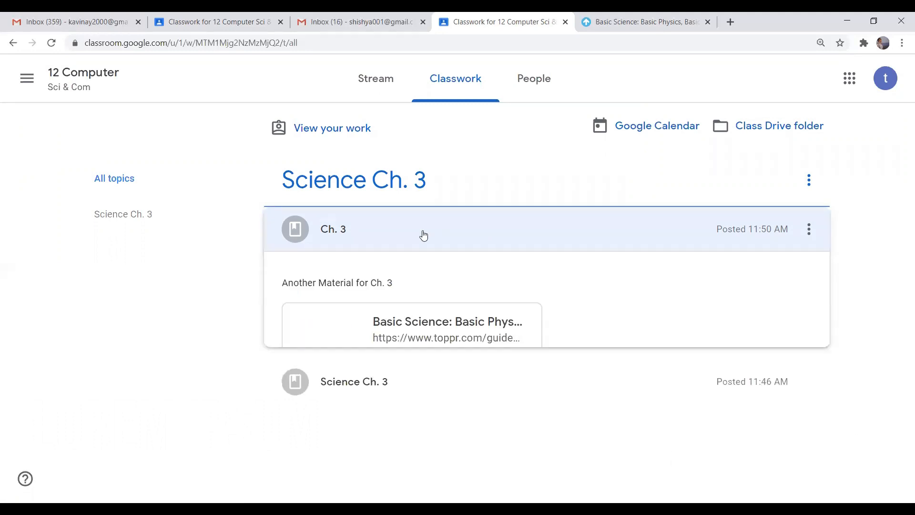
left_click(446, 327)
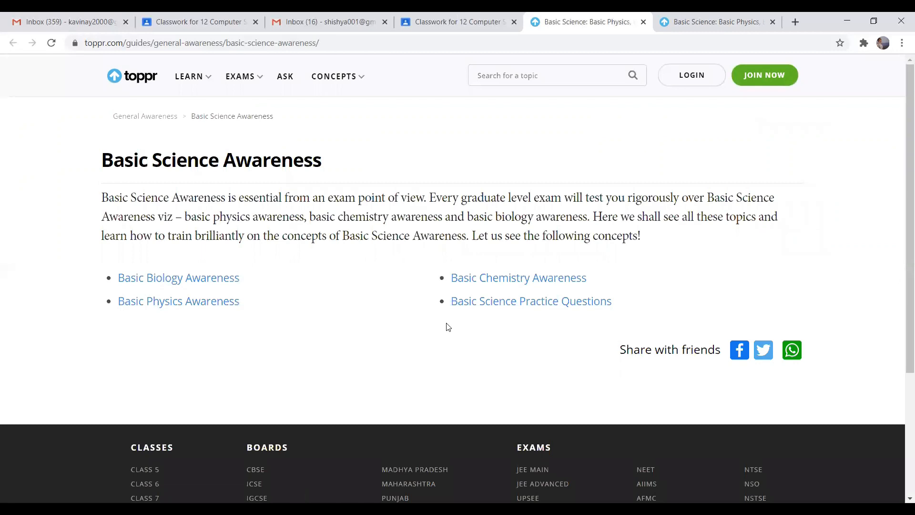
left_click(644, 22)
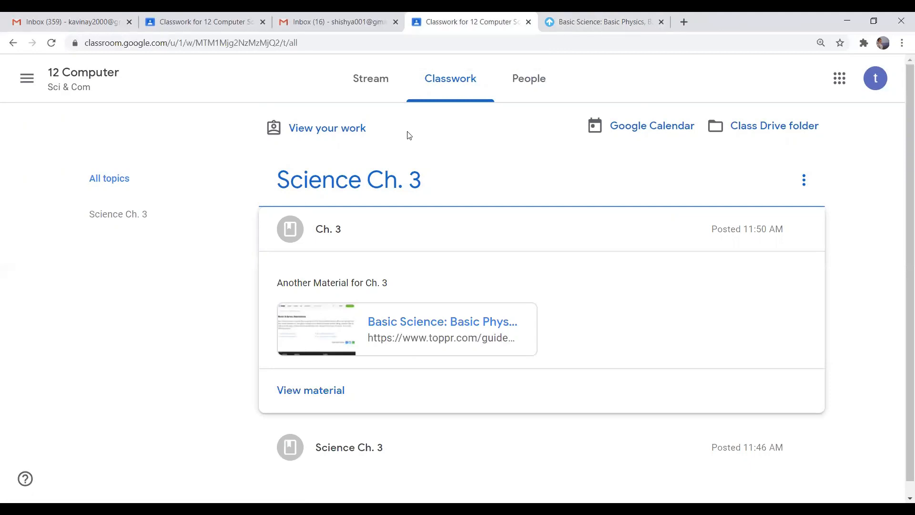
Step: Return to the teacher's class and create a material titled "Ch. 3" with the description "Yet another material for you..."
left_click(211, 21)
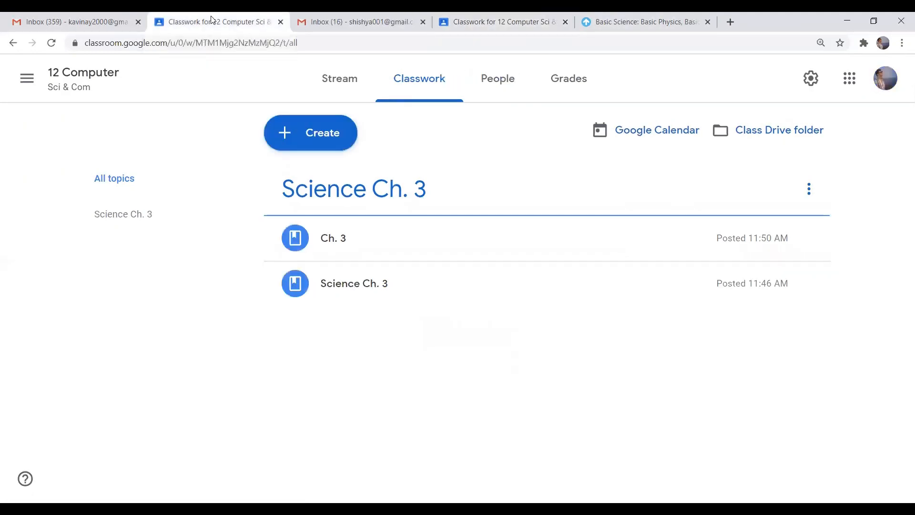
left_click(313, 140)
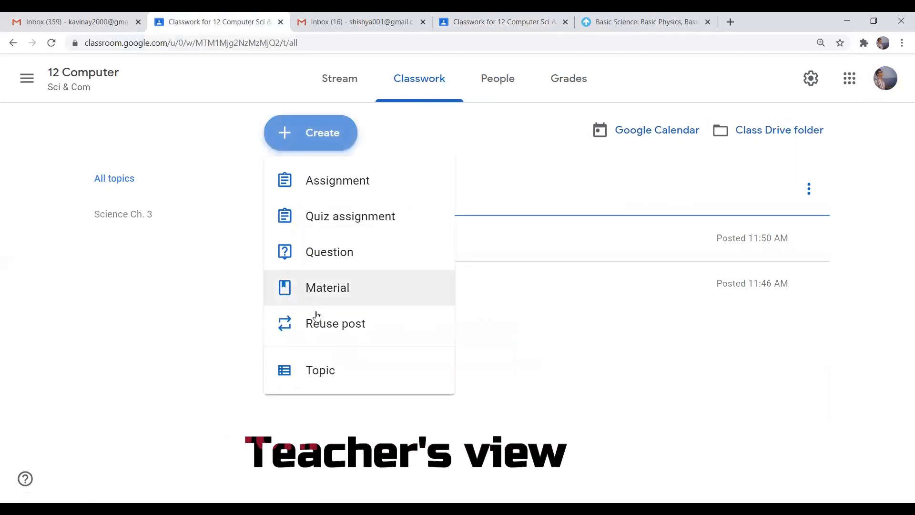
left_click(332, 290)
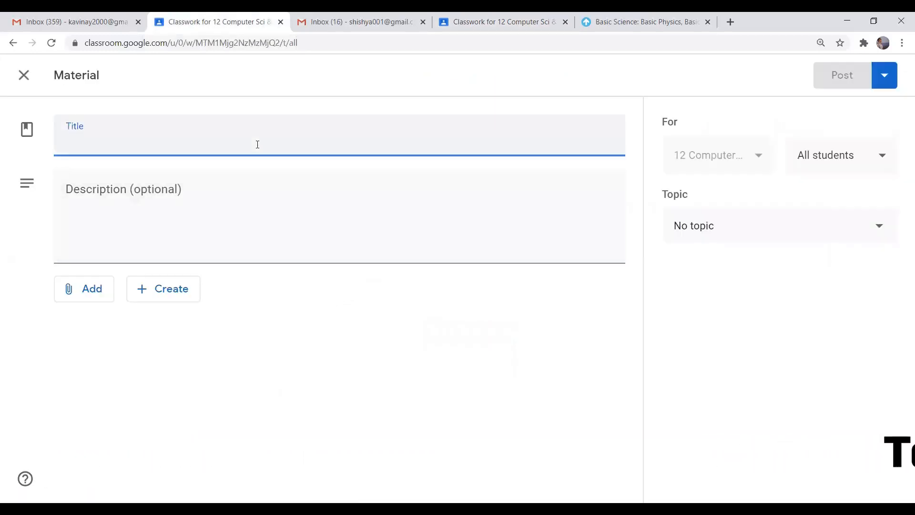
type("Ch. 3")
left_click(239, 196)
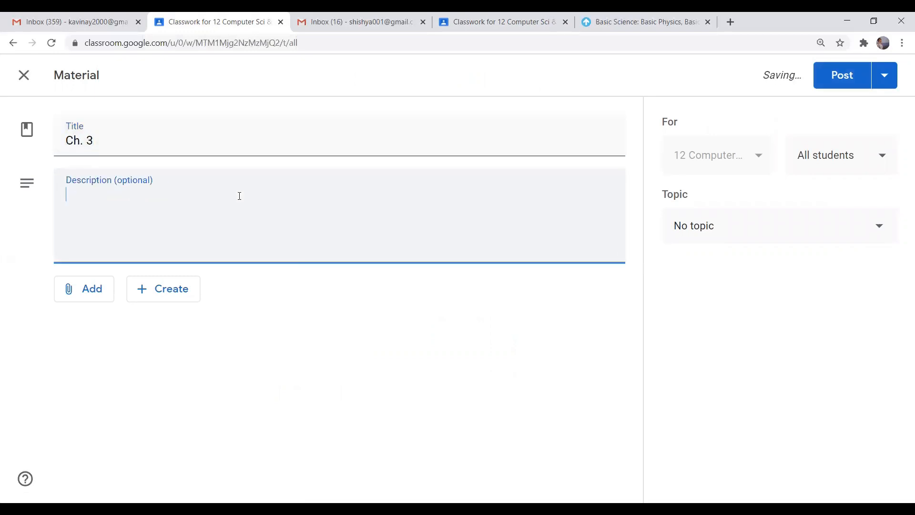
type("Yet another material for you...")
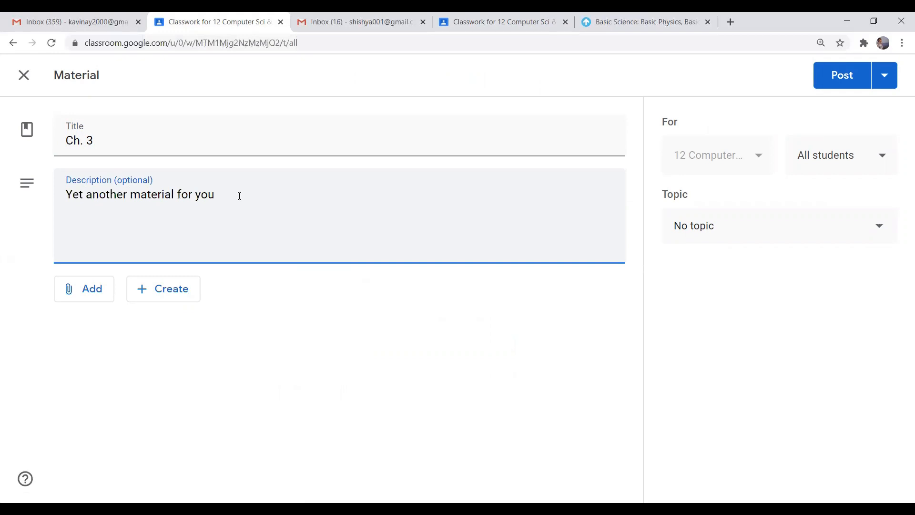
Step: Upload the Excel file Family Must Know from the Documents folder as the material's attachment
left_click(76, 290)
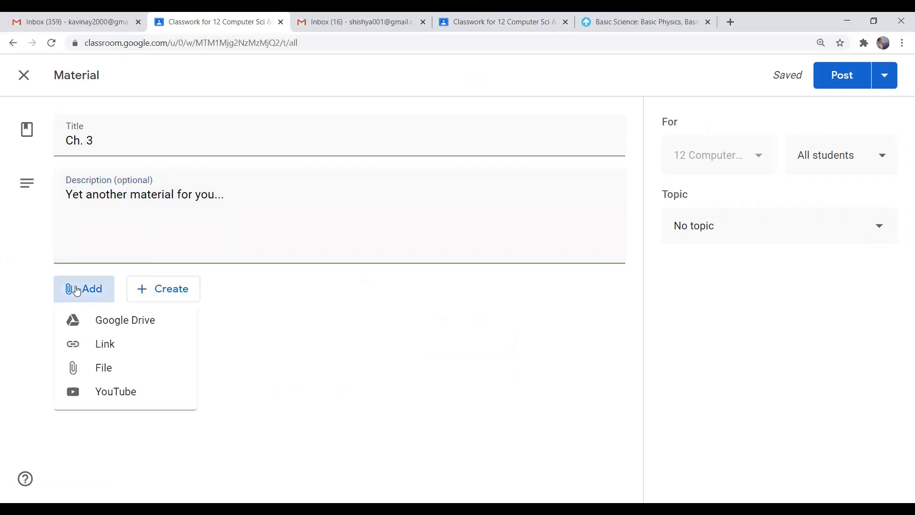
left_click(125, 370)
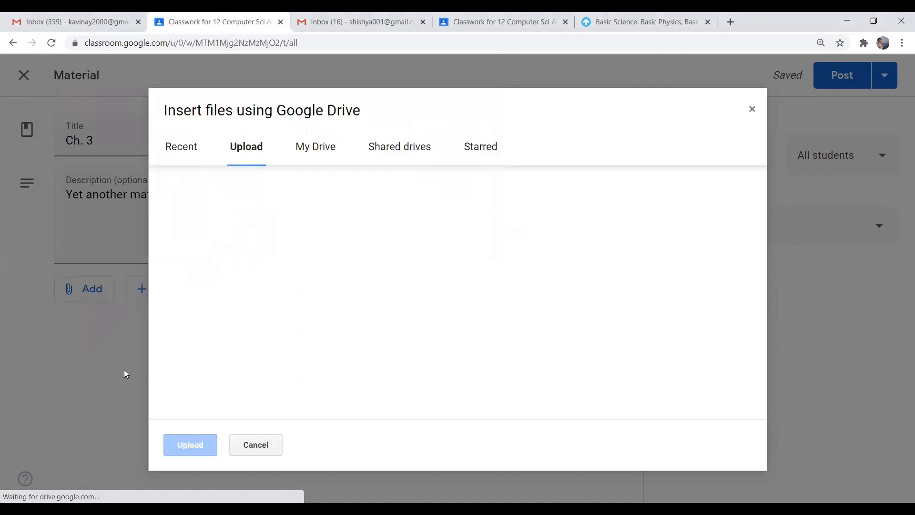
left_click(457, 295)
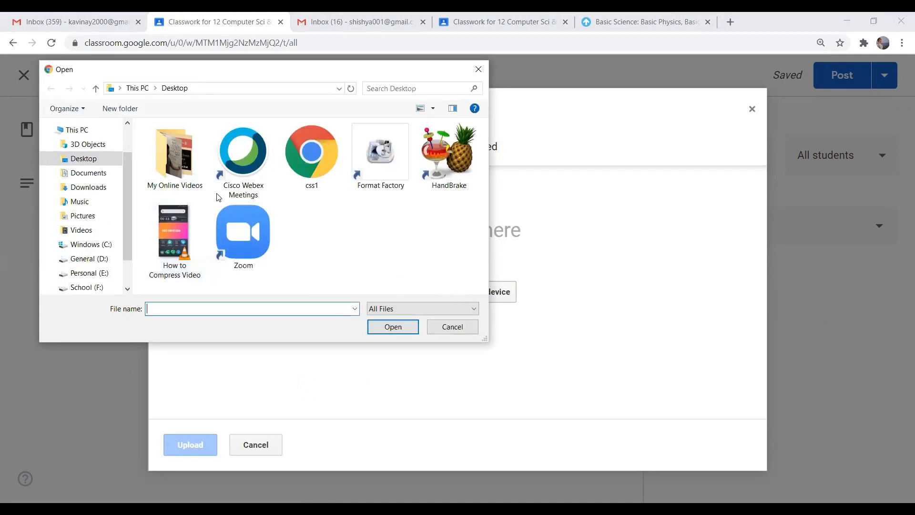
left_click(102, 179)
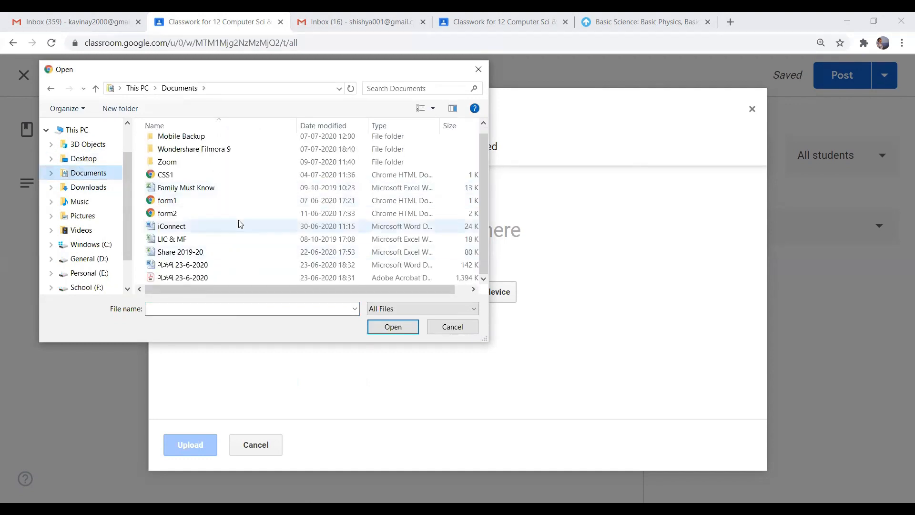
left_click(203, 195)
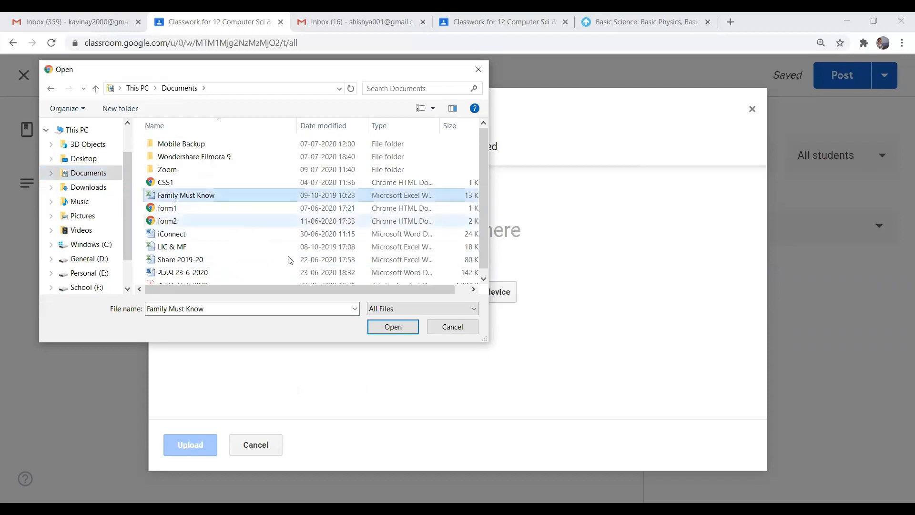
left_click(394, 326)
left_click(202, 444)
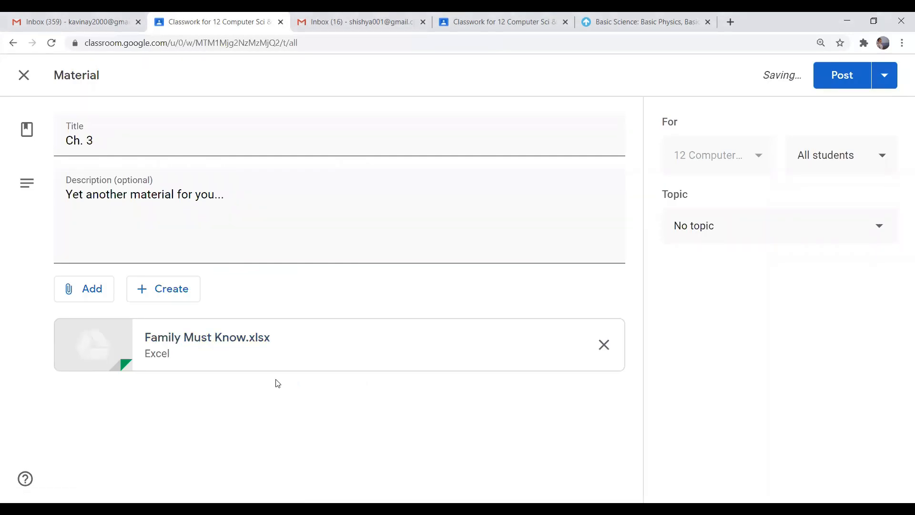
Step: Assign the material with the Excel attachment to the topic Science Ch. 3 and post it to the class
left_click(777, 239)
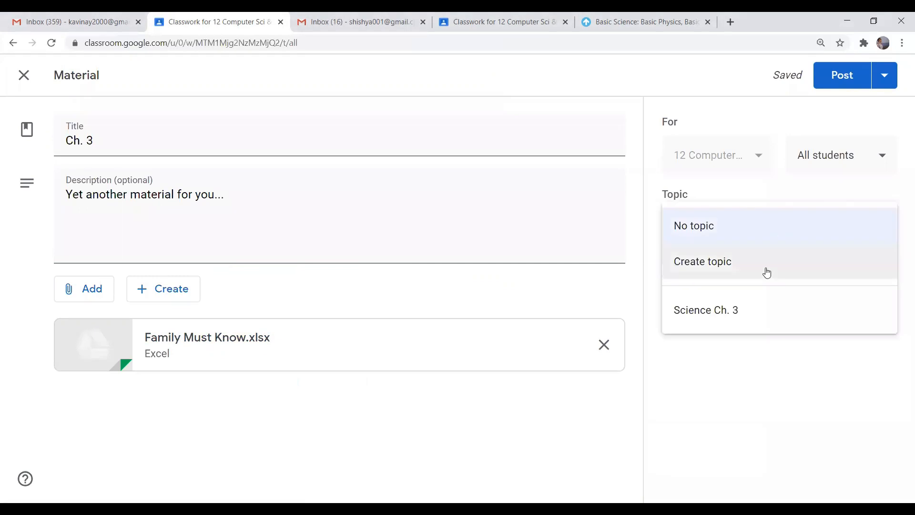
left_click(758, 318)
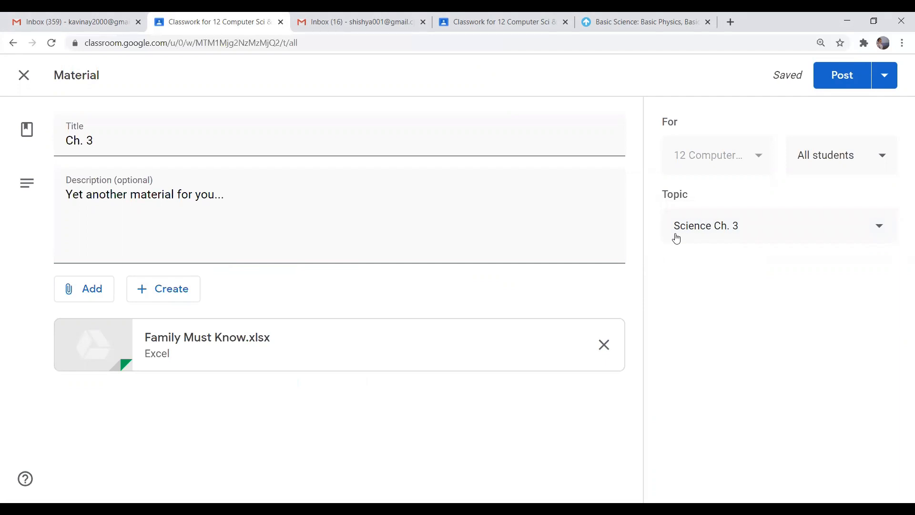
left_click(856, 81)
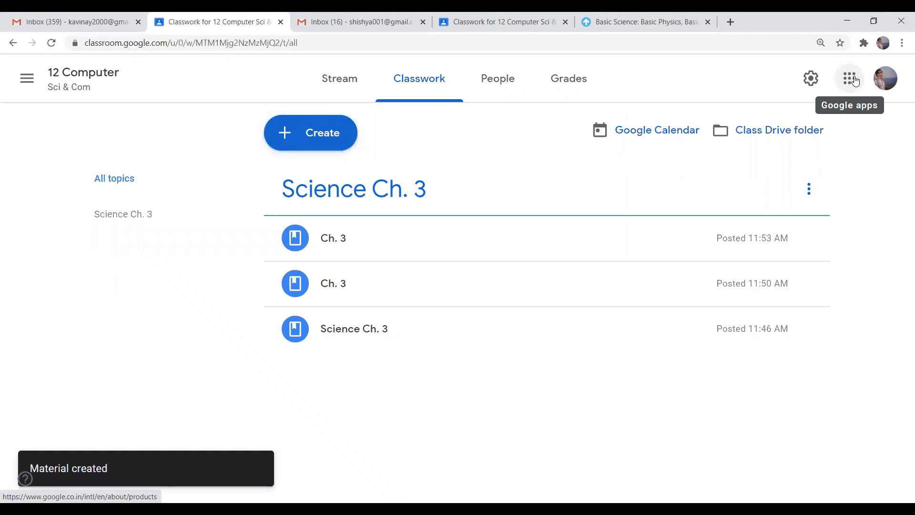
Step: Reload the student's view of the classwork and look at the newest Ch. 3 material
left_click(513, 24)
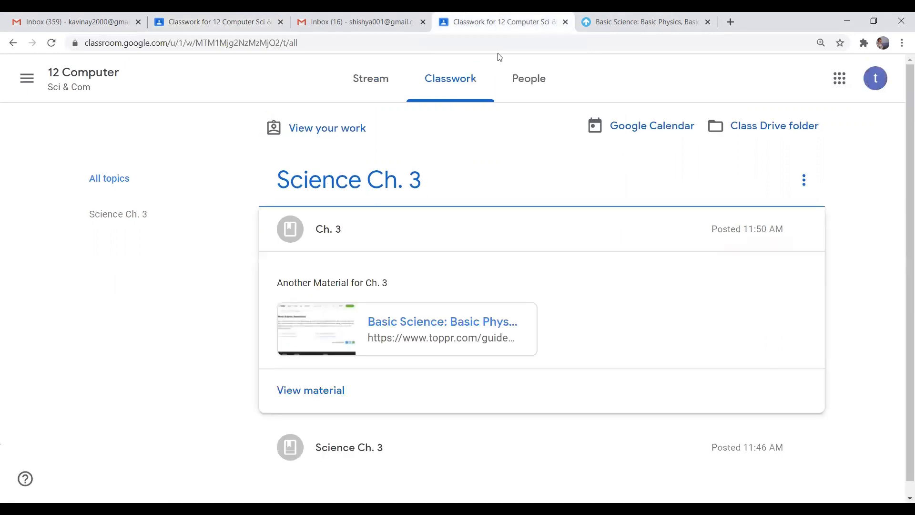
left_click(475, 43)
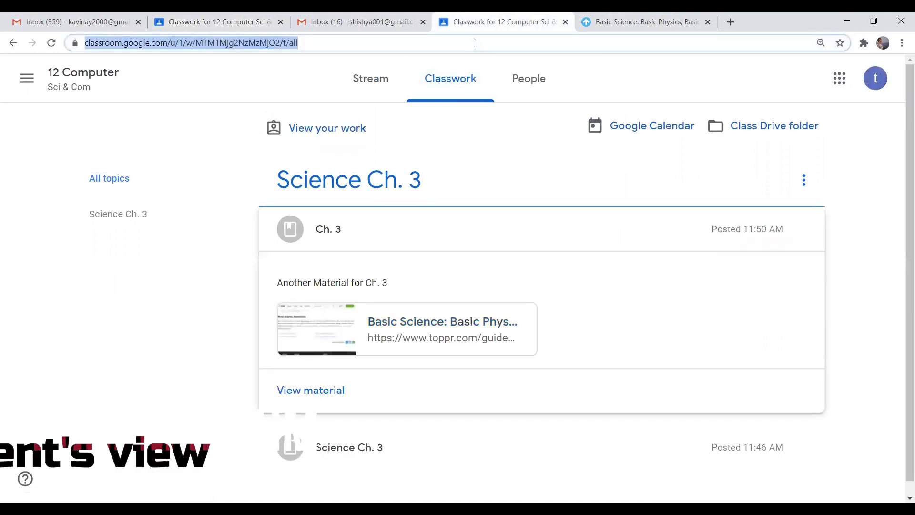
key("Return")
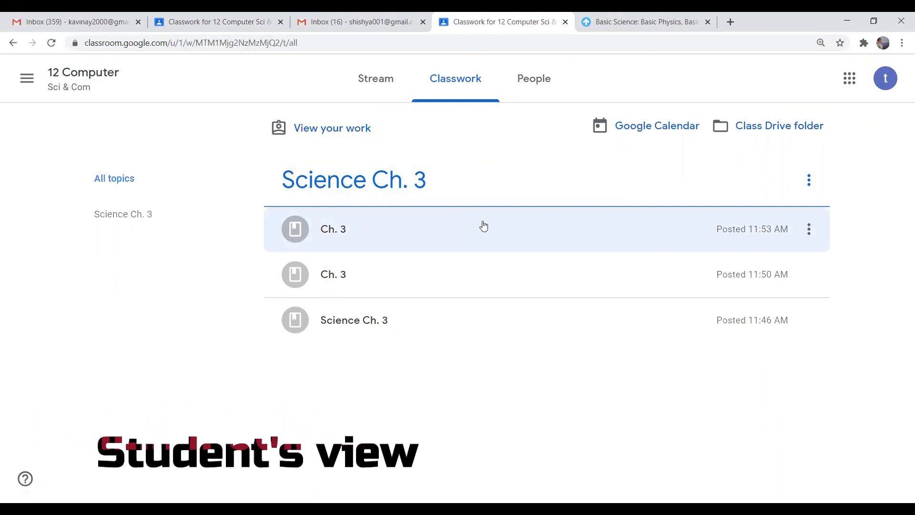
left_click(486, 227)
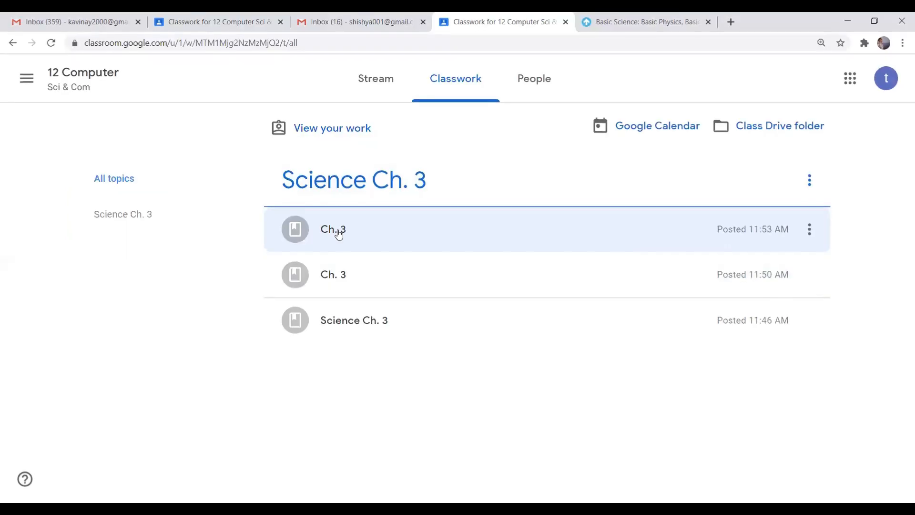
Step: In the teacher's class, rename the newest Ch. 3 material "Ch. 3 Excel File with some data" and save it
left_click(248, 24)
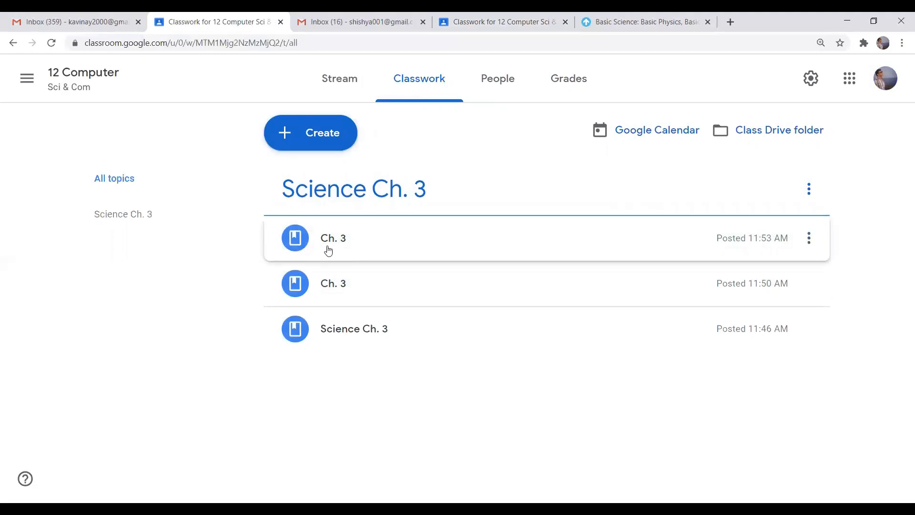
left_click(808, 242)
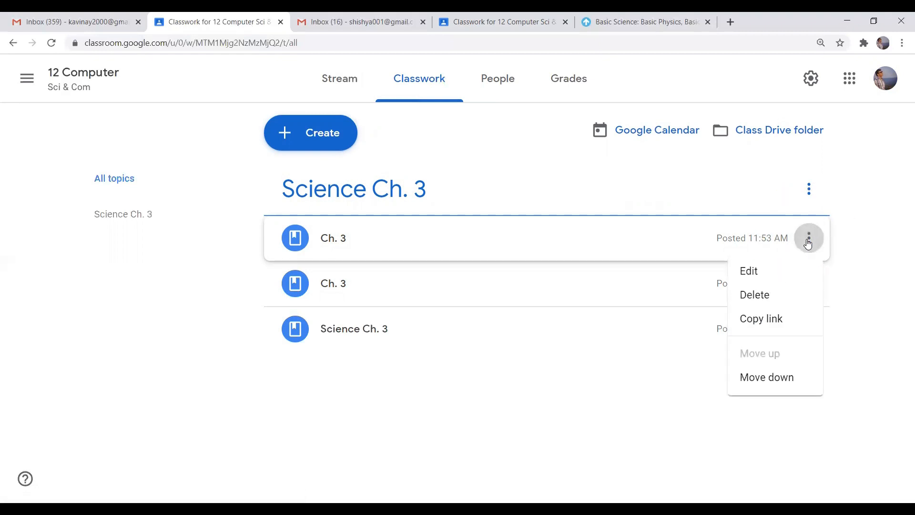
left_click(770, 271)
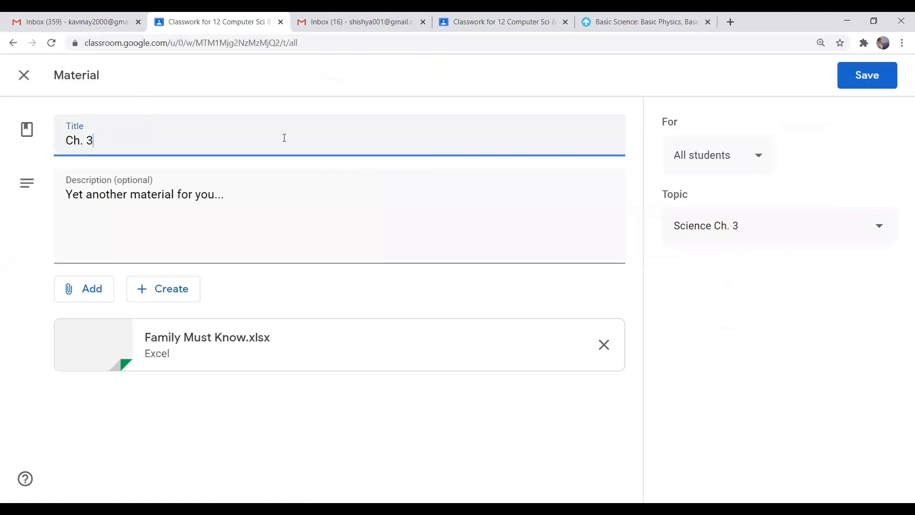
type("Excel File with some data")
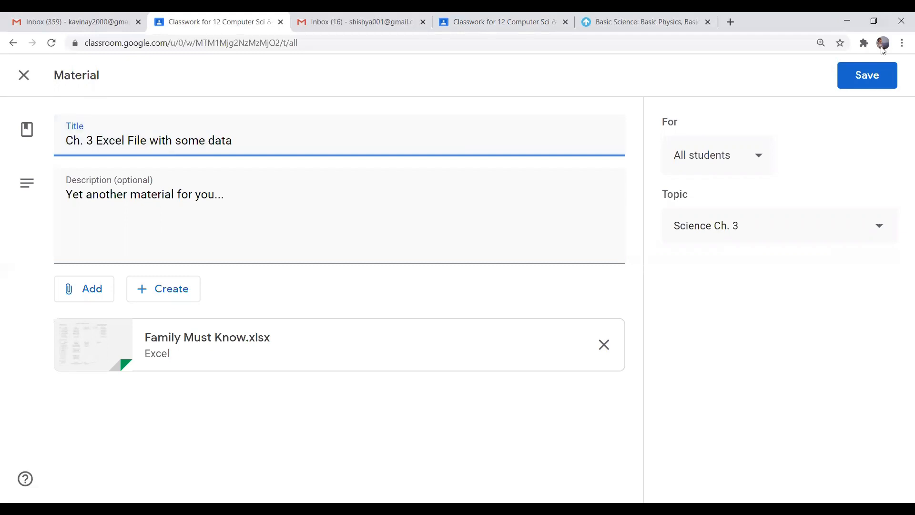
left_click(865, 77)
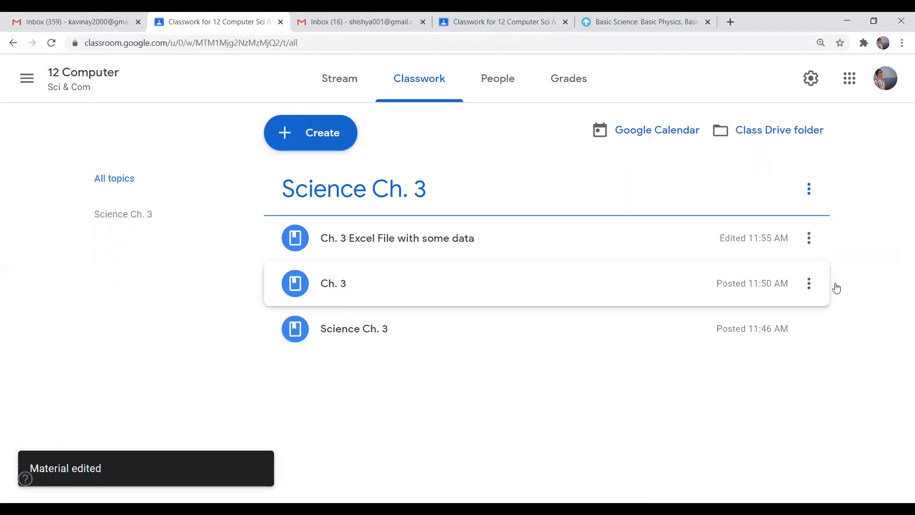
Step: Rename the Ch. 3 material containing the website link "Ch. 3 A website to refer..." and save it
left_click(810, 288)
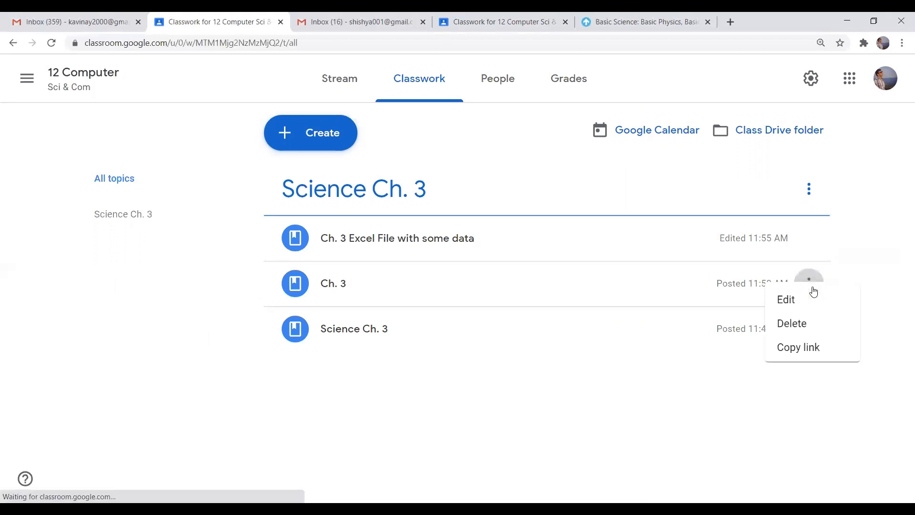
left_click(766, 319)
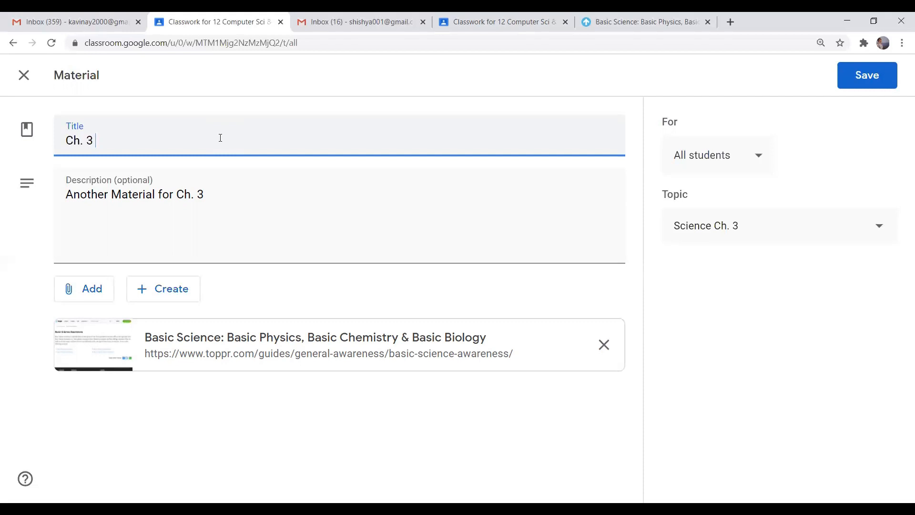
type("A website to refer")
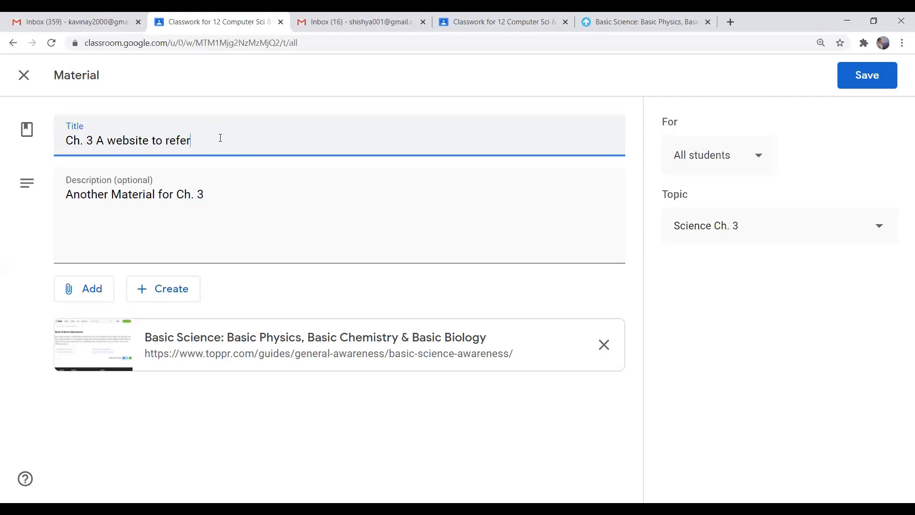
type("...")
left_click(868, 76)
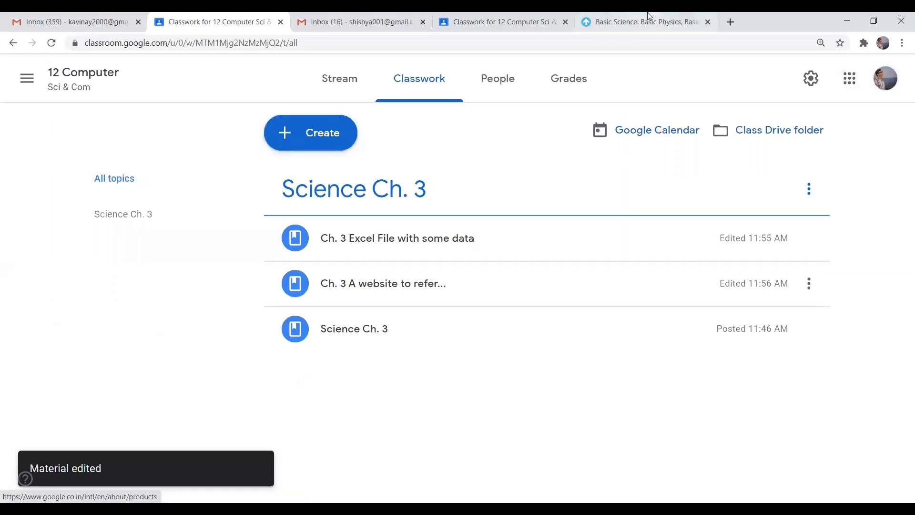
Step: Check the renamed materials in the student's view and return to the teacher's class
left_click(529, 16)
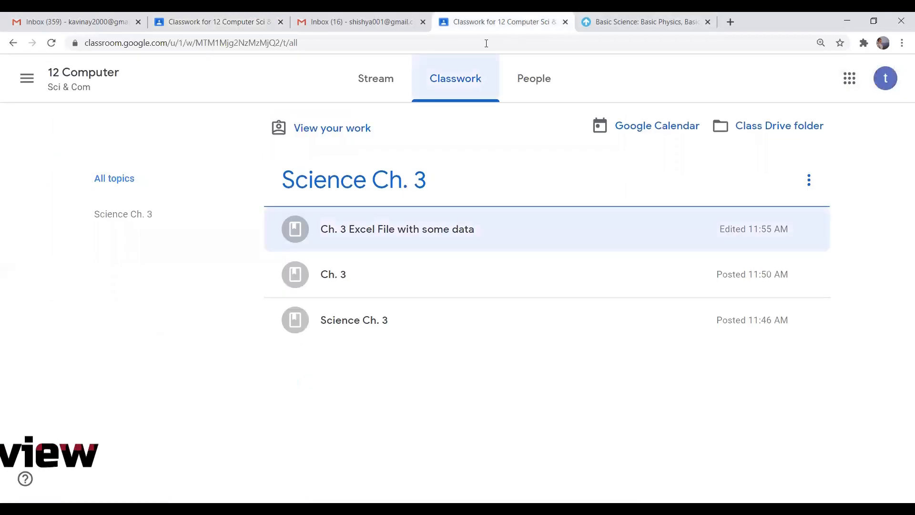
left_click(482, 65)
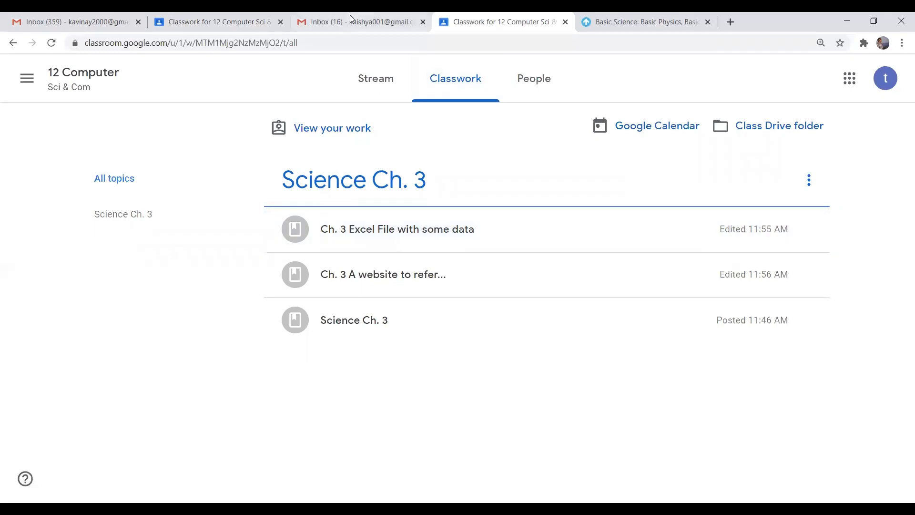
left_click(225, 22)
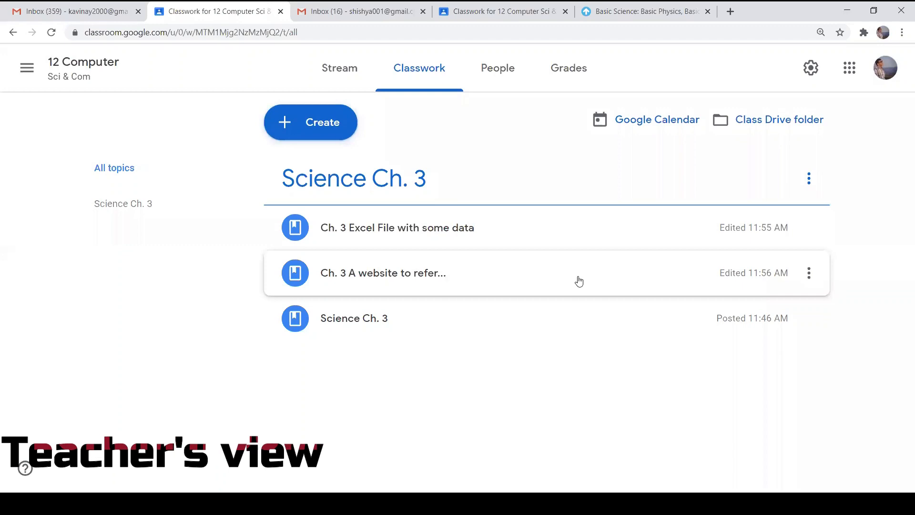
Step: Create a material titled "Ch. 3. A YouTube video for reference" with the description "Introduction to Velocity..."
left_click(304, 123)
left_click(320, 270)
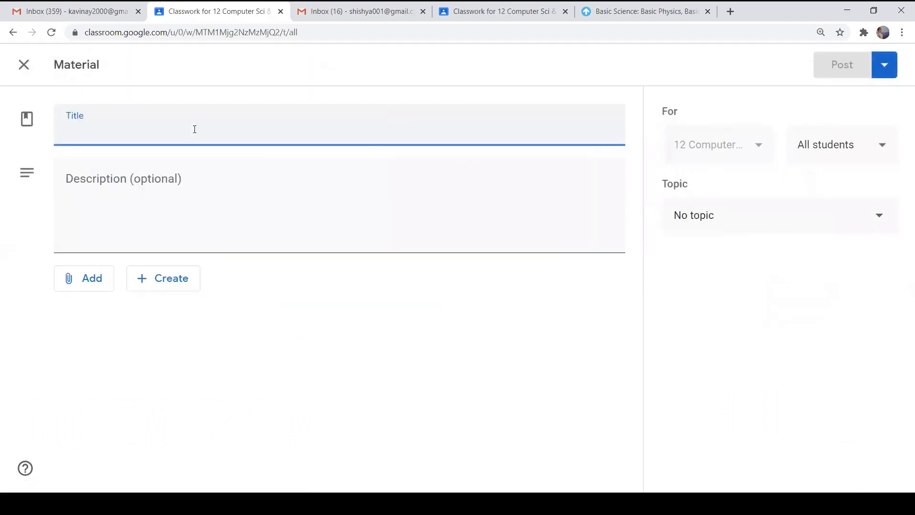
type("Ch. ")
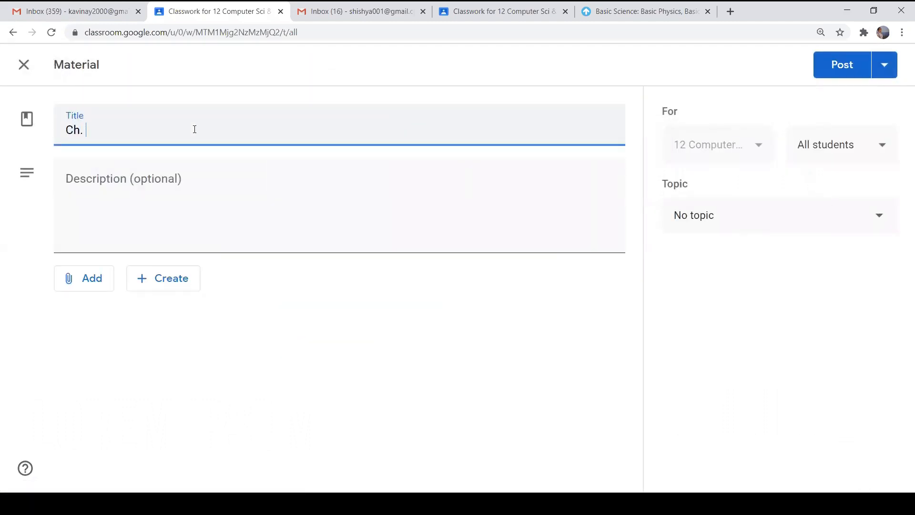
type("3. A YouTube video for")
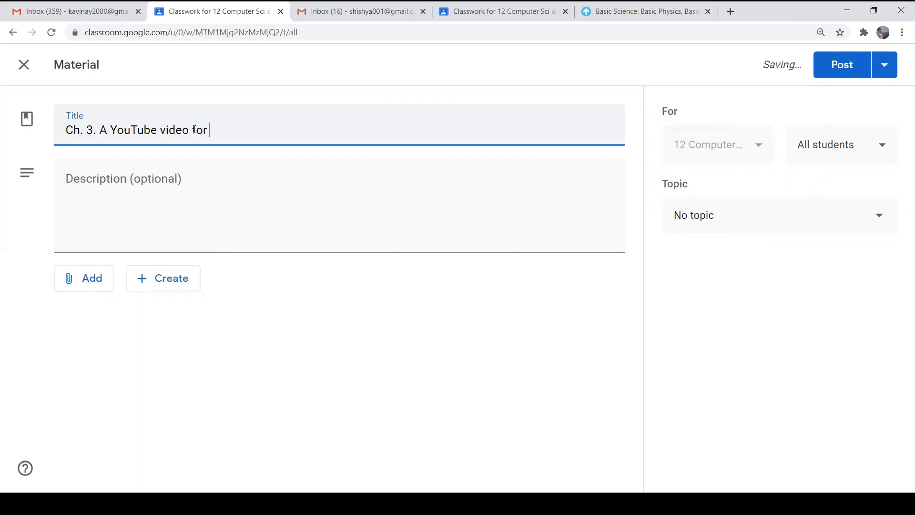
type(" reference")
left_click(196, 188)
type("Introduction to Velocity...")
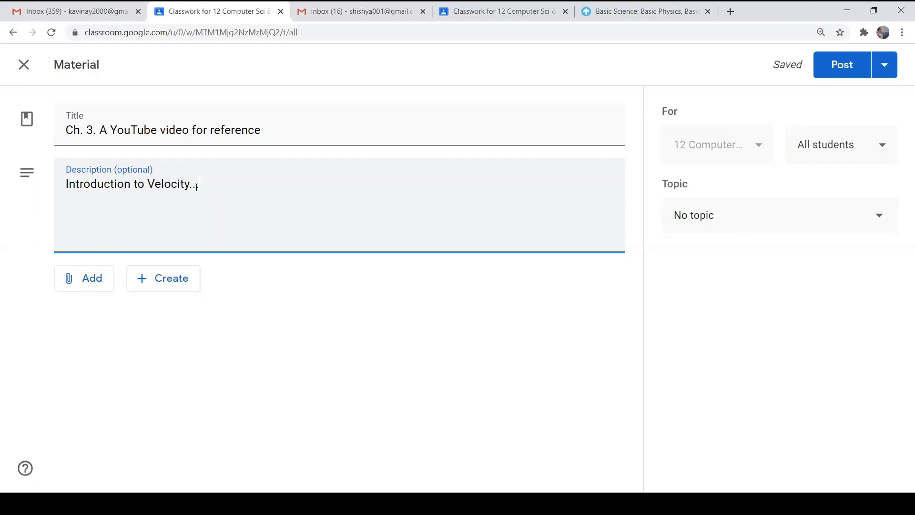
Step: Search YouTube for "what is velocity" and attach the video "Physics - What Is Velocity?" to the material
left_click(84, 283)
left_click(122, 385)
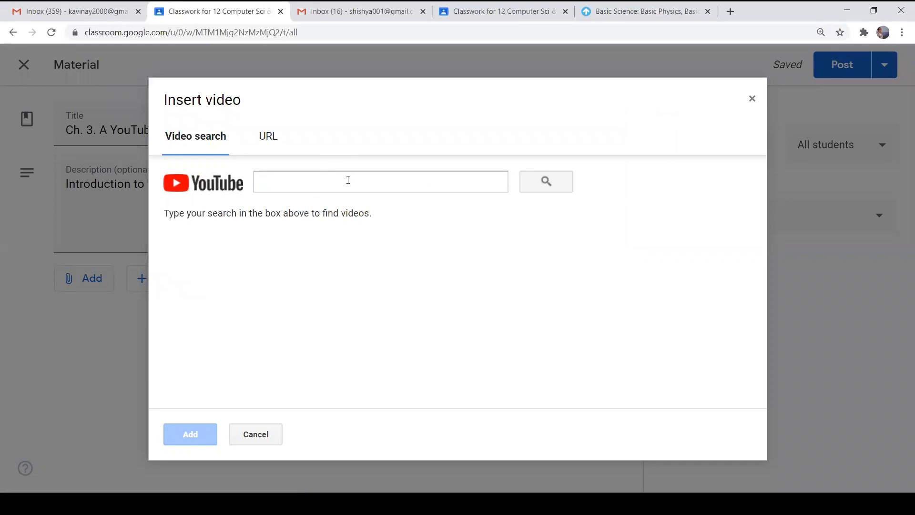
left_click(322, 180)
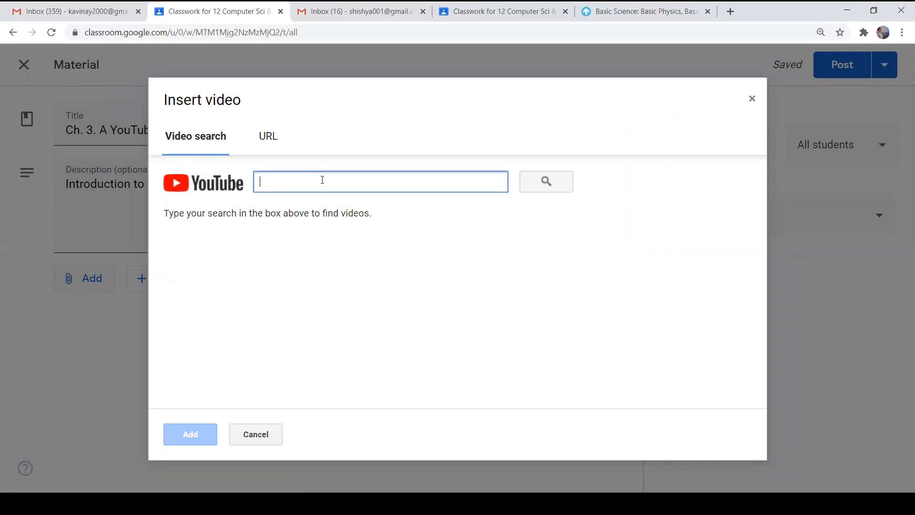
type("wha")
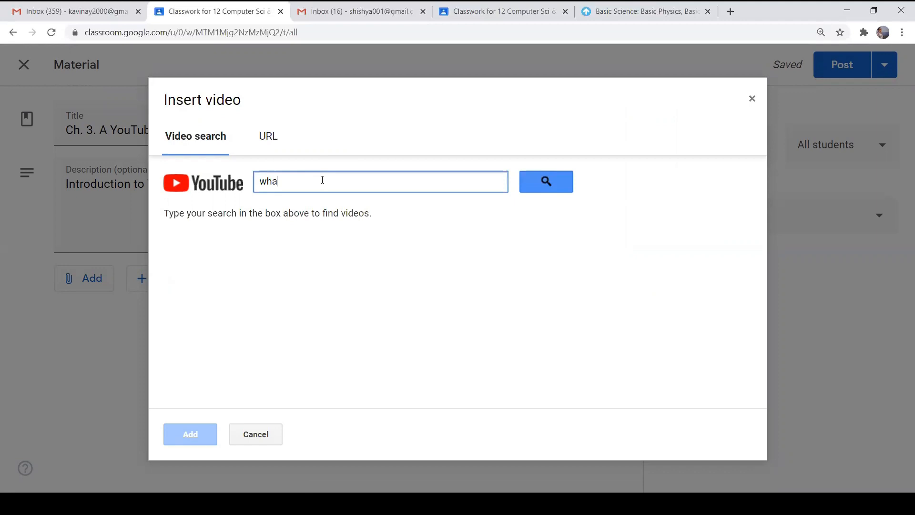
type("t is velocity")
key("Return")
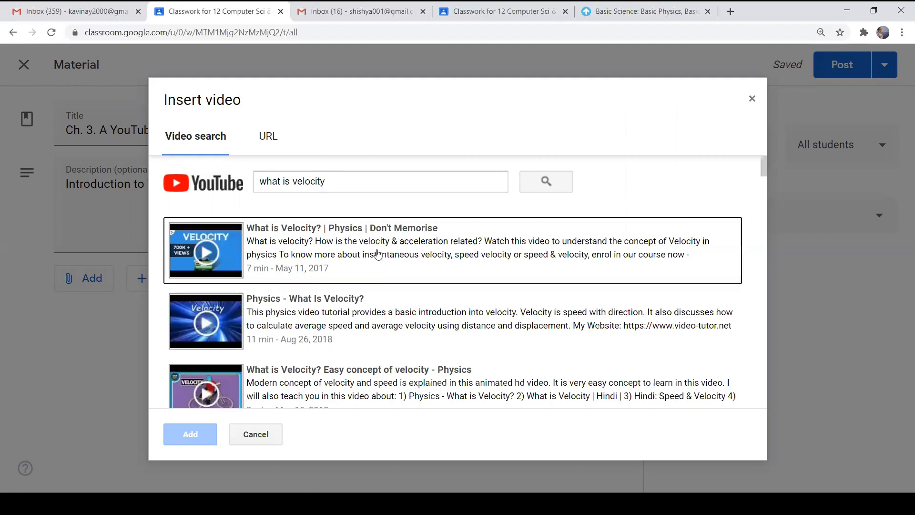
left_click(357, 318)
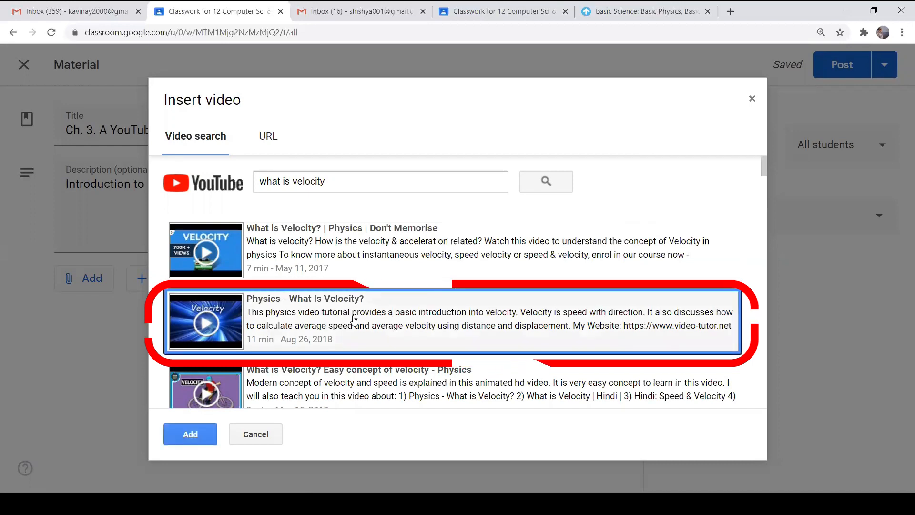
left_click(187, 433)
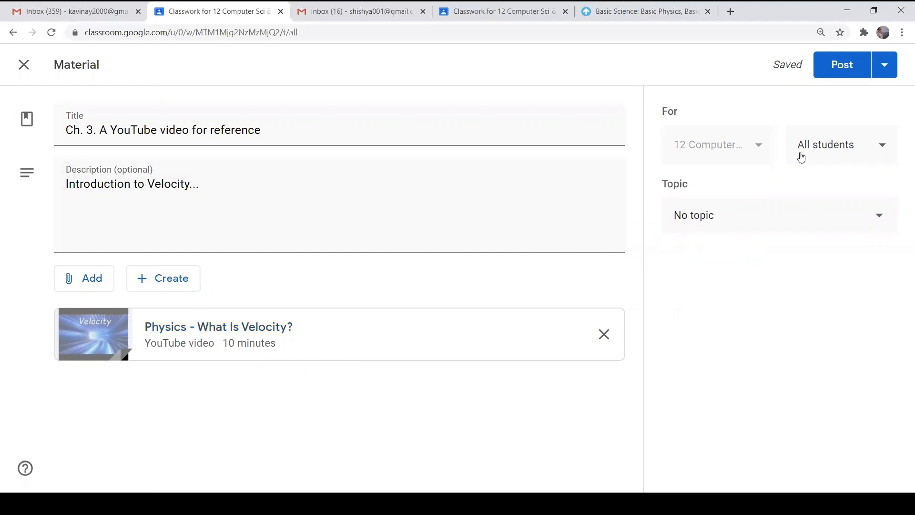
Step: Assign the YouTube video material to the topic Science Ch. 3 and post it to the class
left_click(755, 220)
left_click(722, 306)
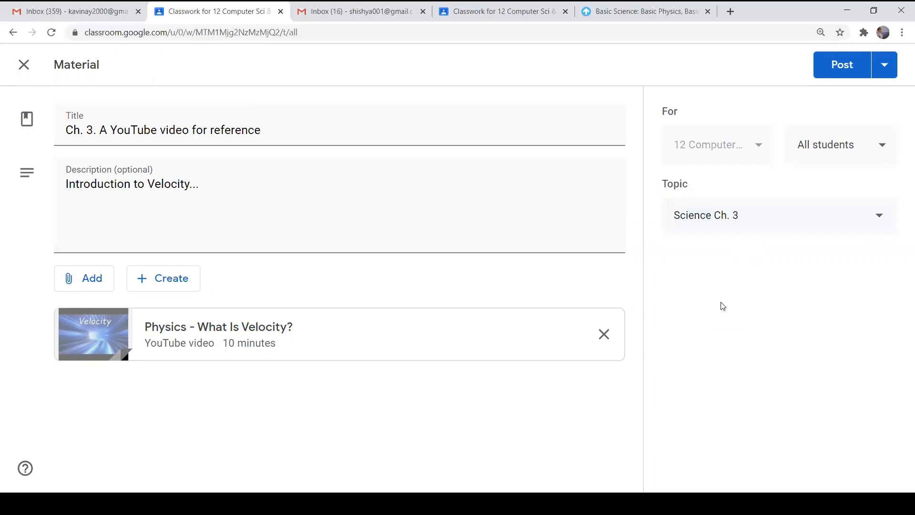
left_click(834, 70)
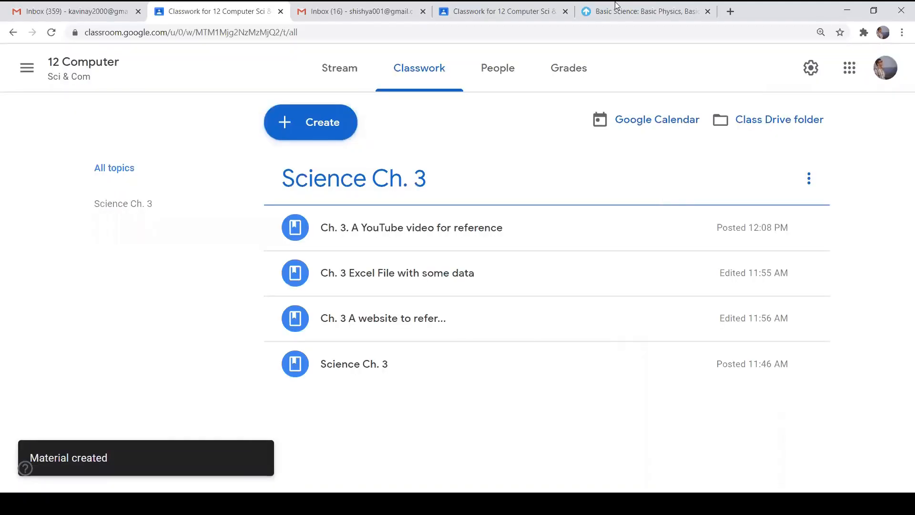
Step: Check the posted YouTube video material in the student's view and open its attached video
left_click(537, 10)
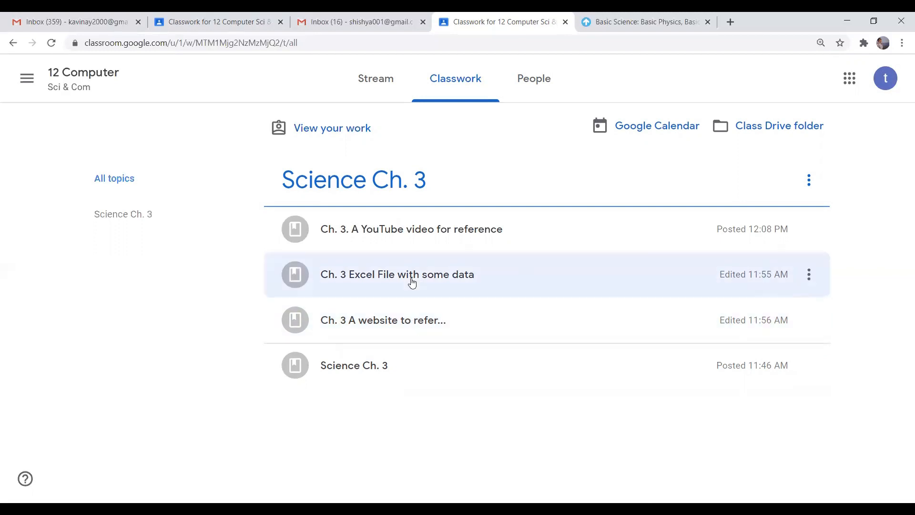
left_click(429, 231)
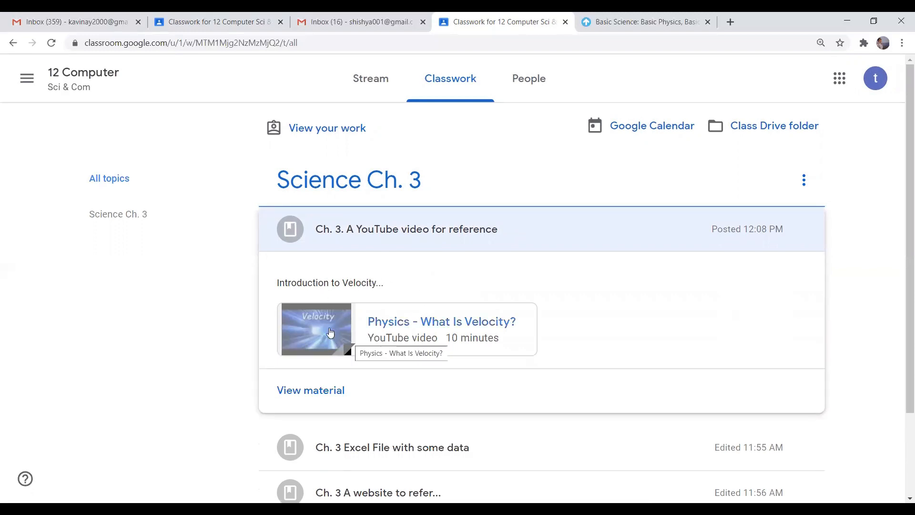
left_click(415, 329)
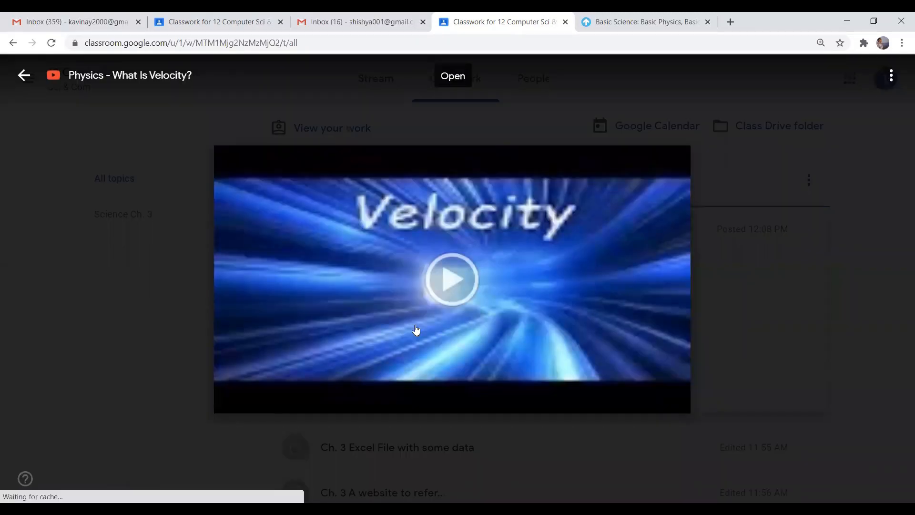